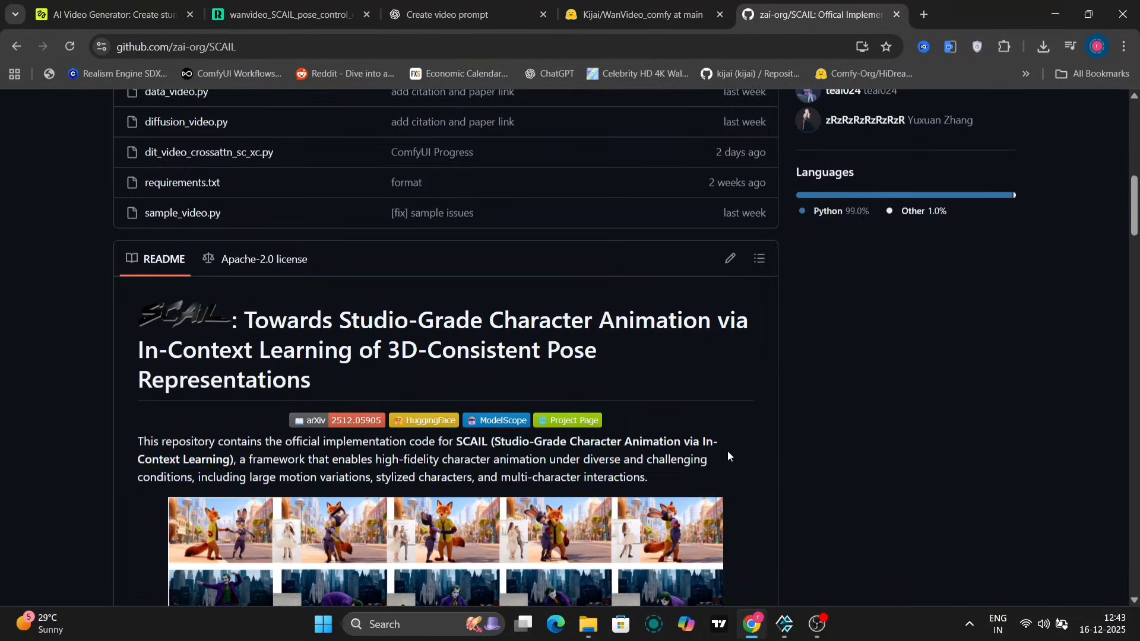
Step: Scroll the zai-org/SCAIL README past the results grid, TODOs and setup to Model Inference
scroll(728, 456, down, 3)
scroll(728, 456, down, 3)
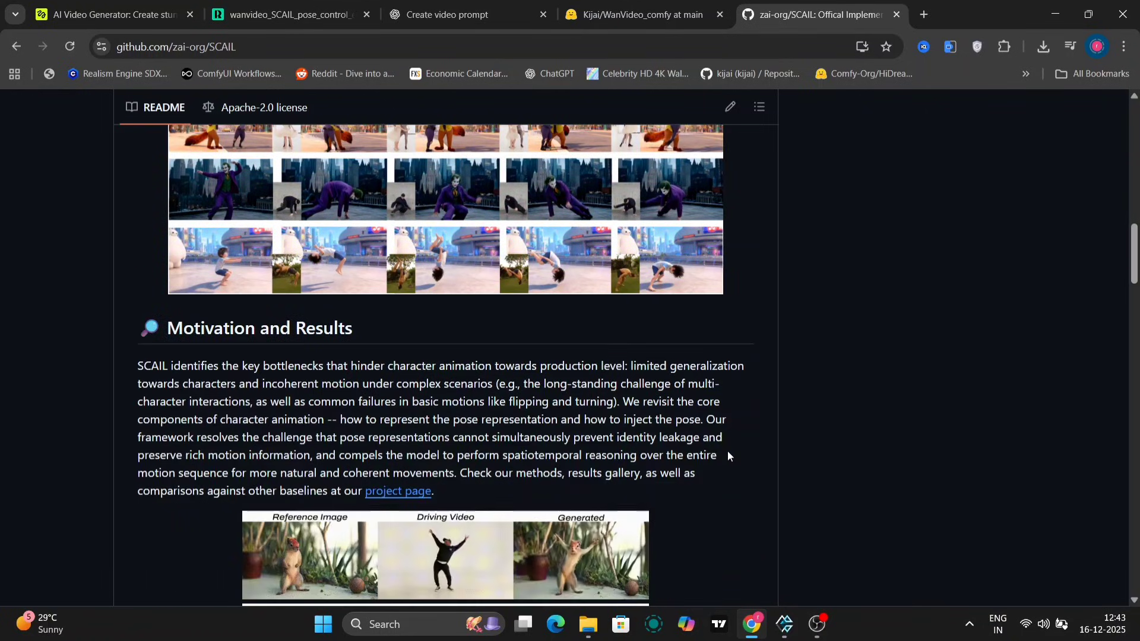
scroll(349, 399, down, 4)
scroll(349, 399, up, 5)
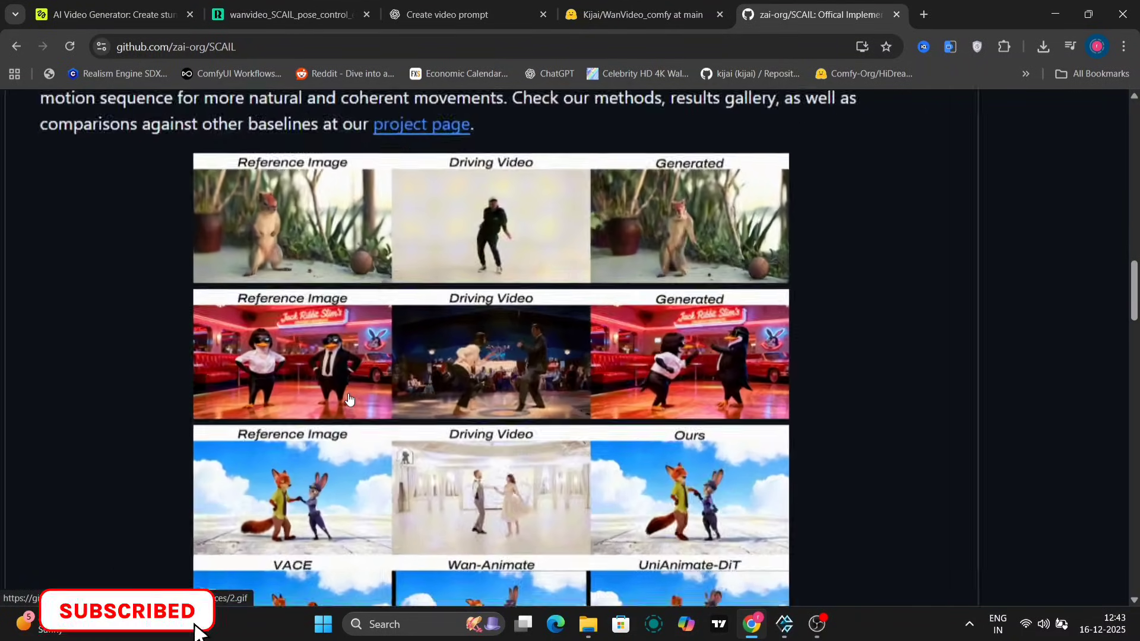
scroll(349, 399, down, 5)
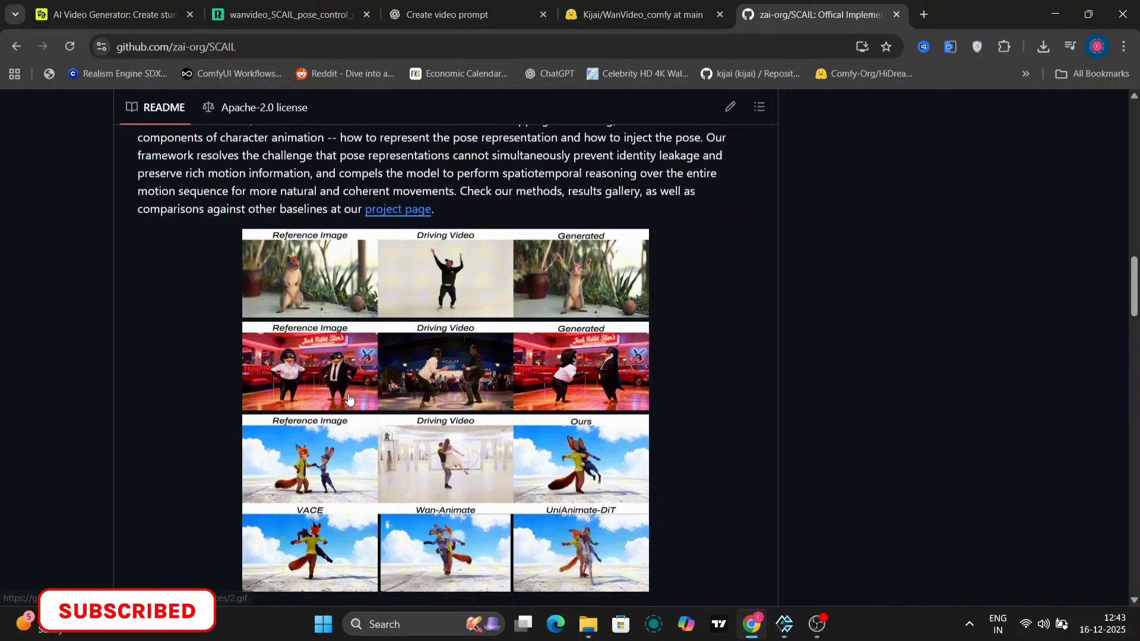
scroll(349, 399, up, 5)
scroll(349, 399, down, 5)
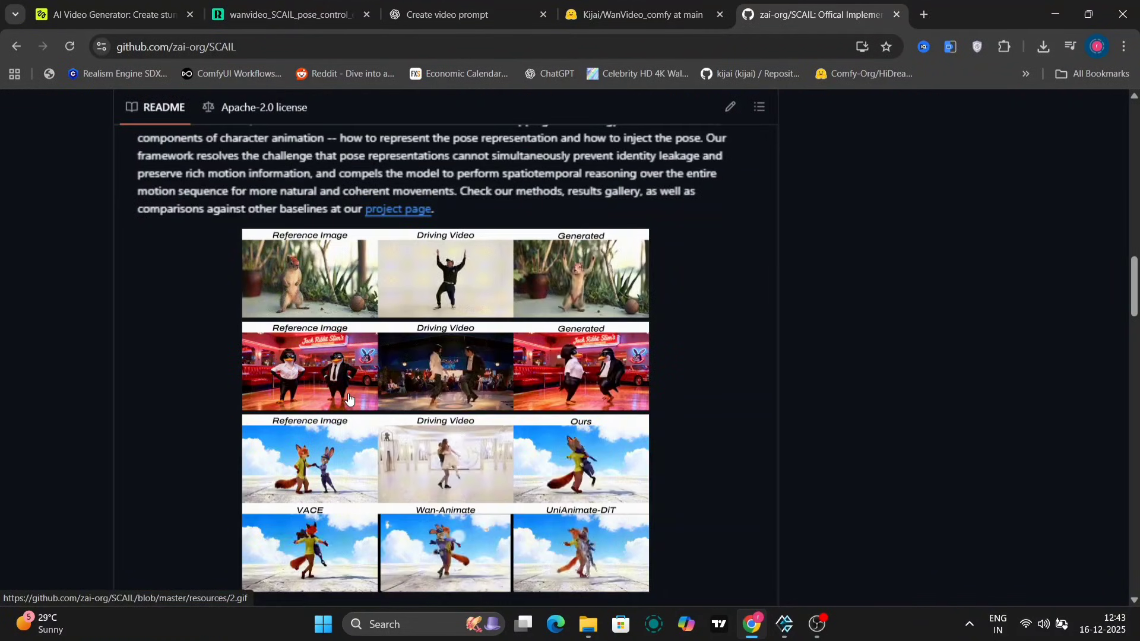
scroll(576, 402, down, 10)
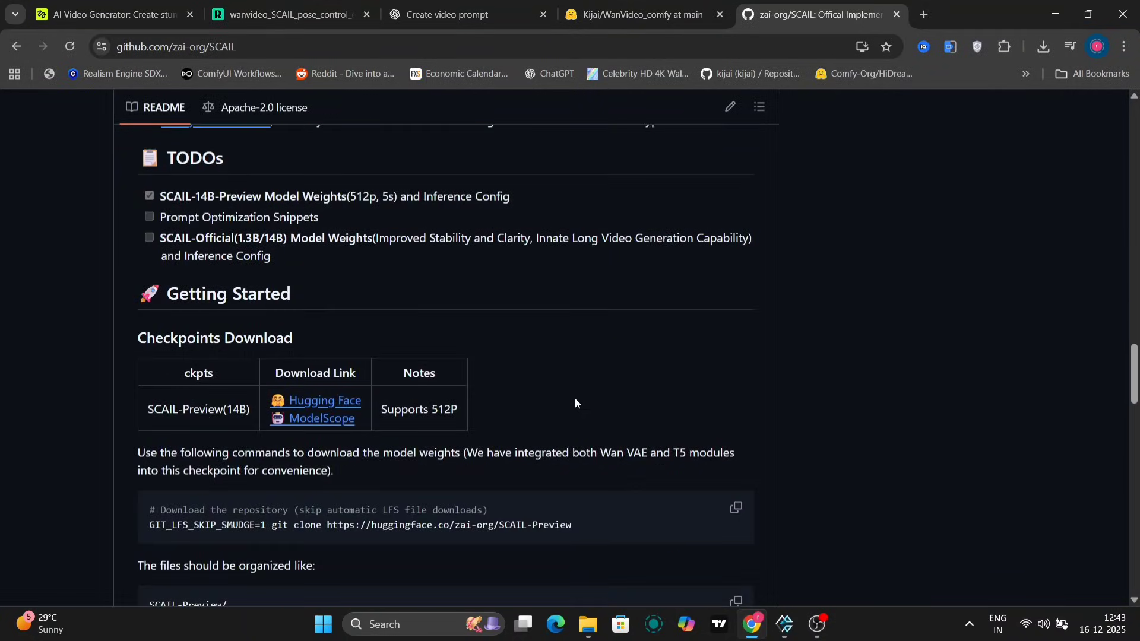
scroll(575, 400, down, 5)
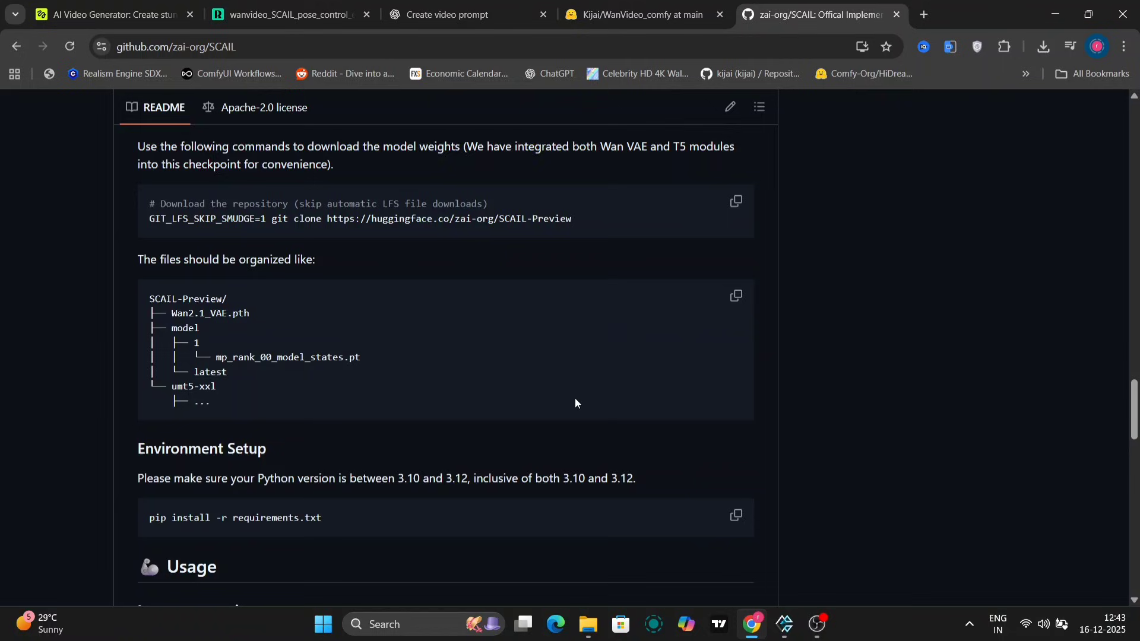
scroll(574, 402, down, 8)
scroll(575, 403, down, 3)
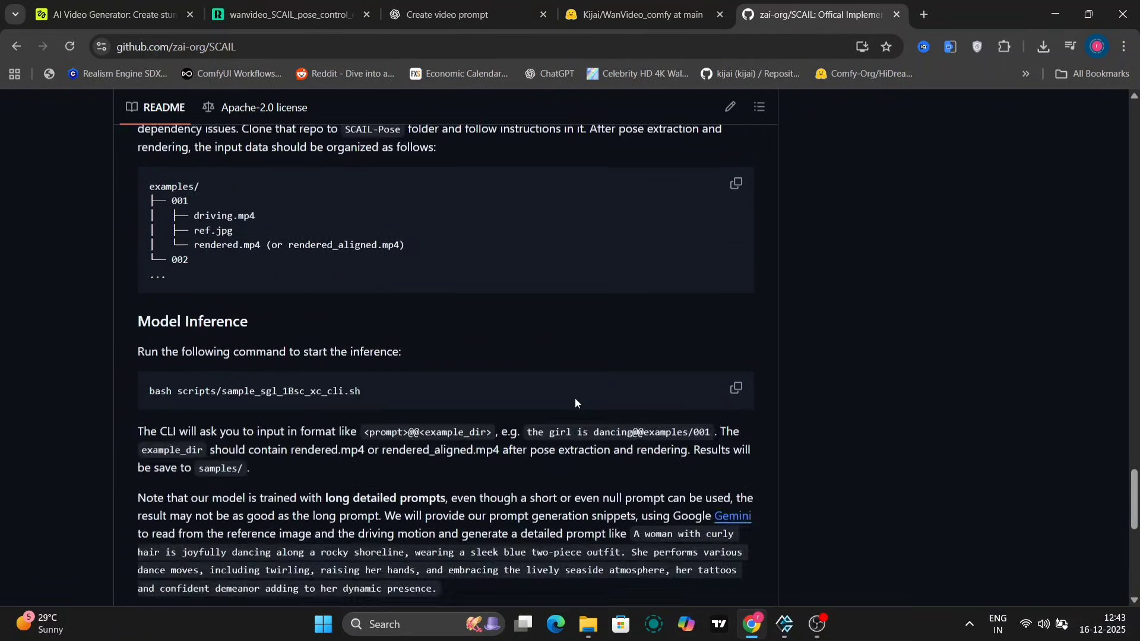
Step: Go back to the SCAIL project page and scroll down to its Results Gallery
key(alt+Left)
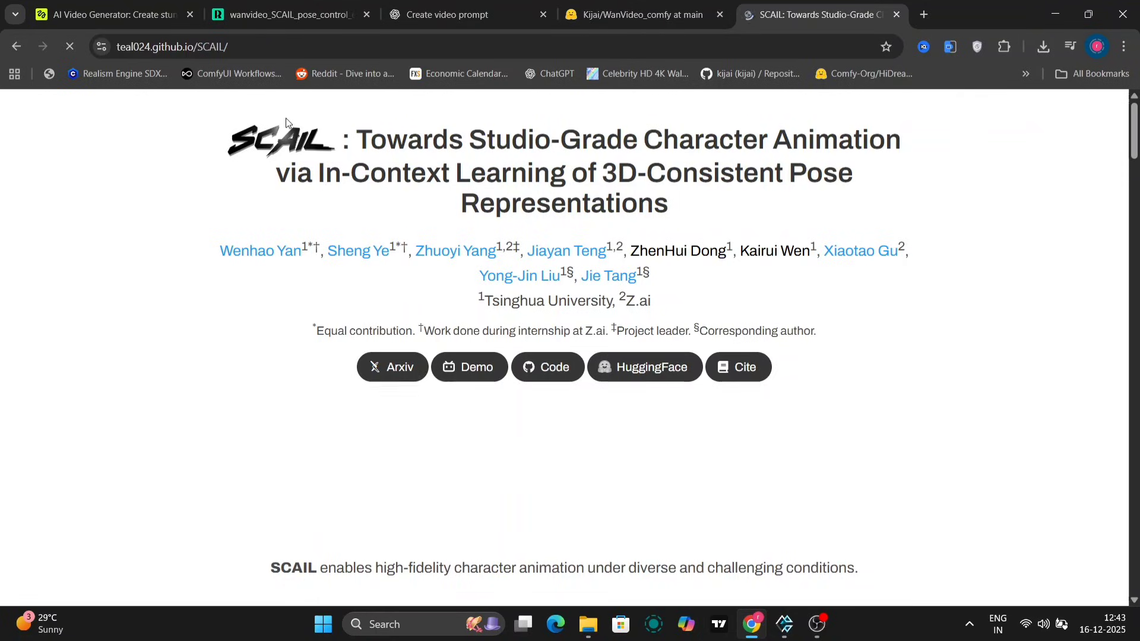
scroll(583, 224, down, 15)
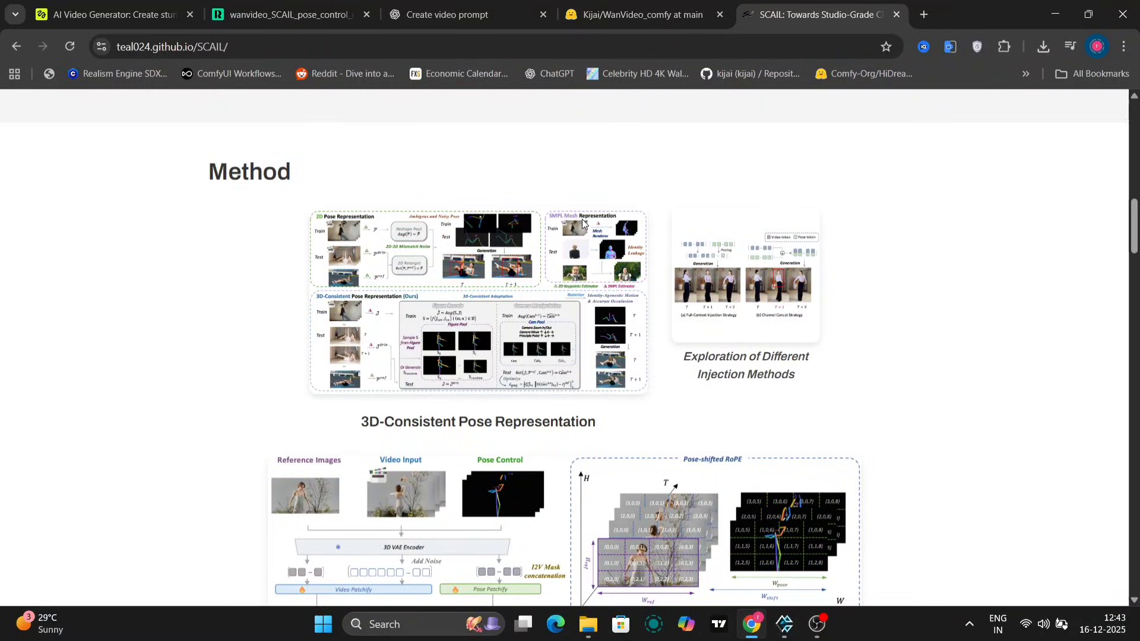
scroll(582, 221, down, 3)
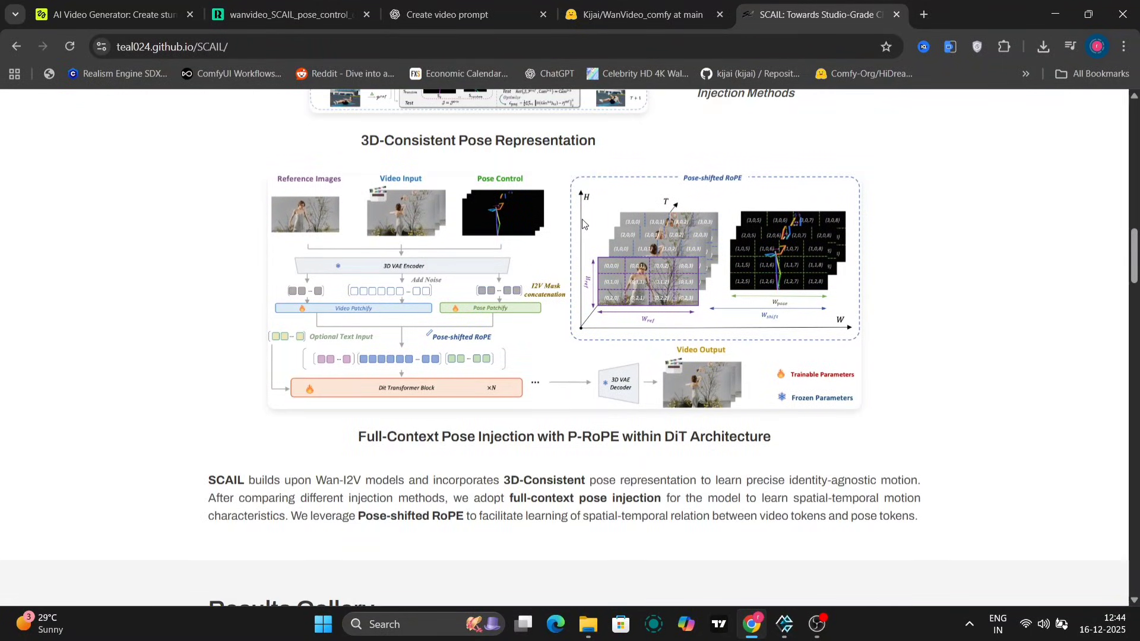
scroll(581, 219, down, 6)
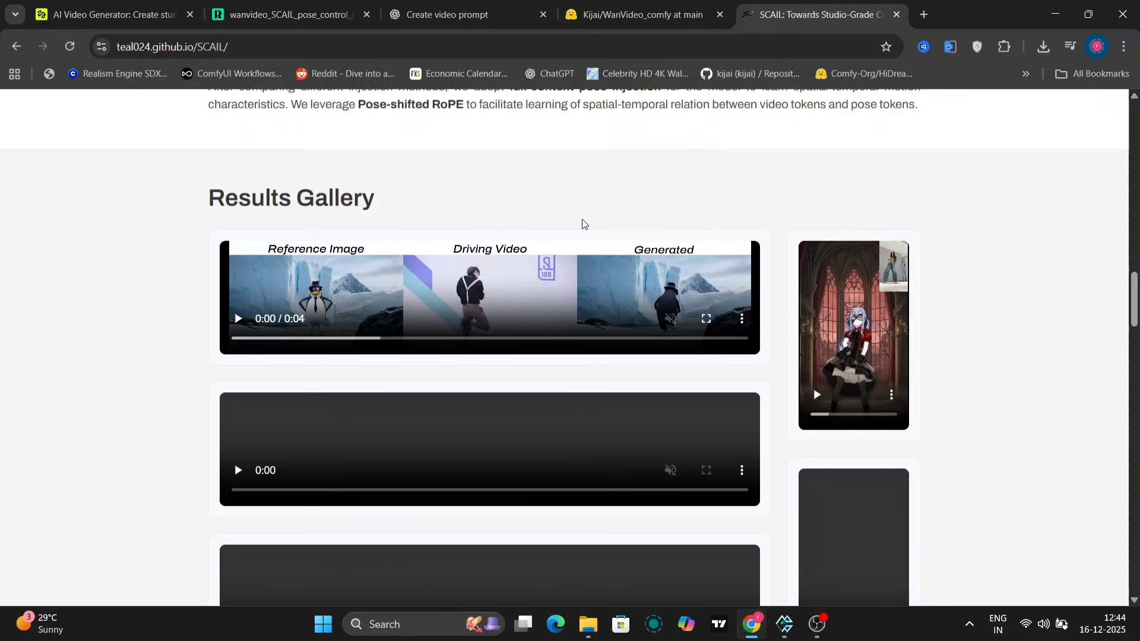
scroll(630, 239, up, 1)
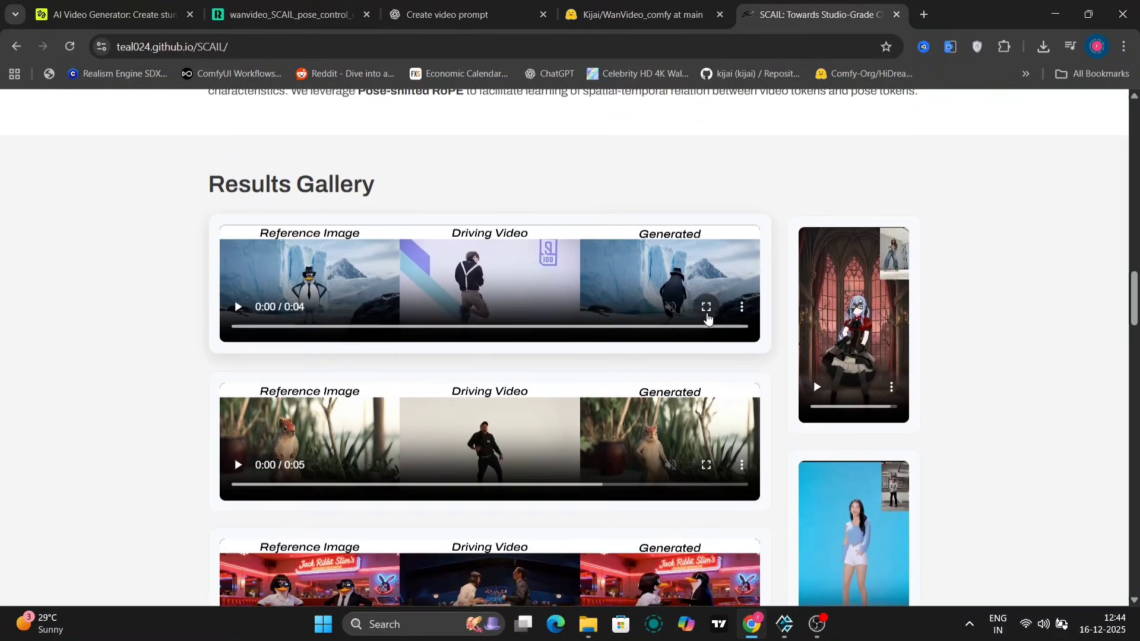
Step: Play the penguin dance example full screen, then move on to the Ballet and Straddle comparisons
click(705, 308)
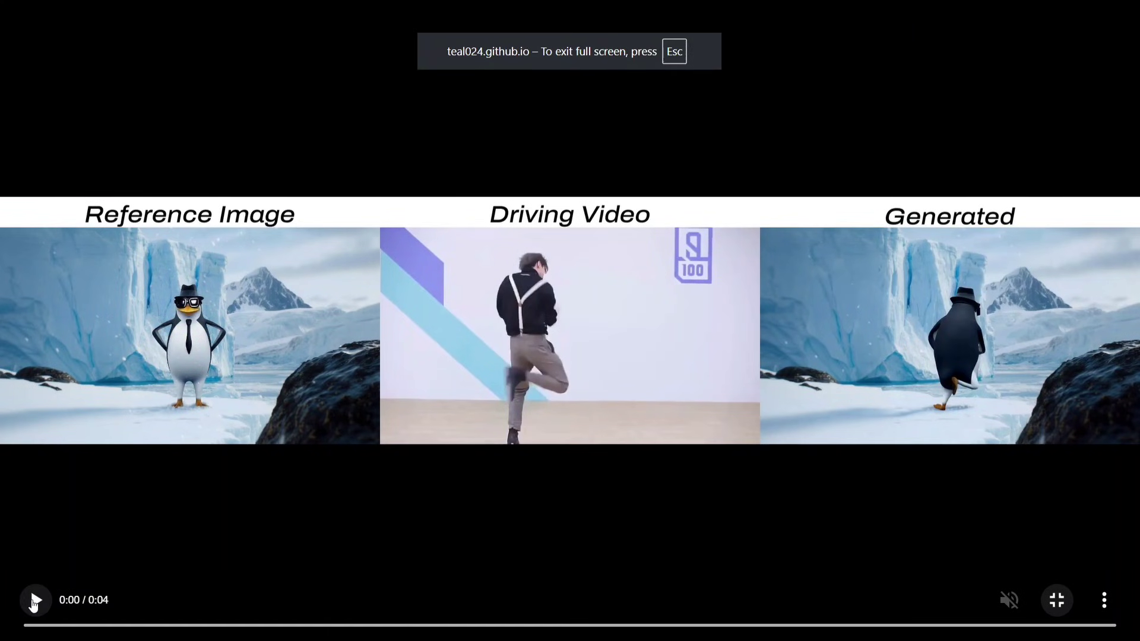
click(34, 602)
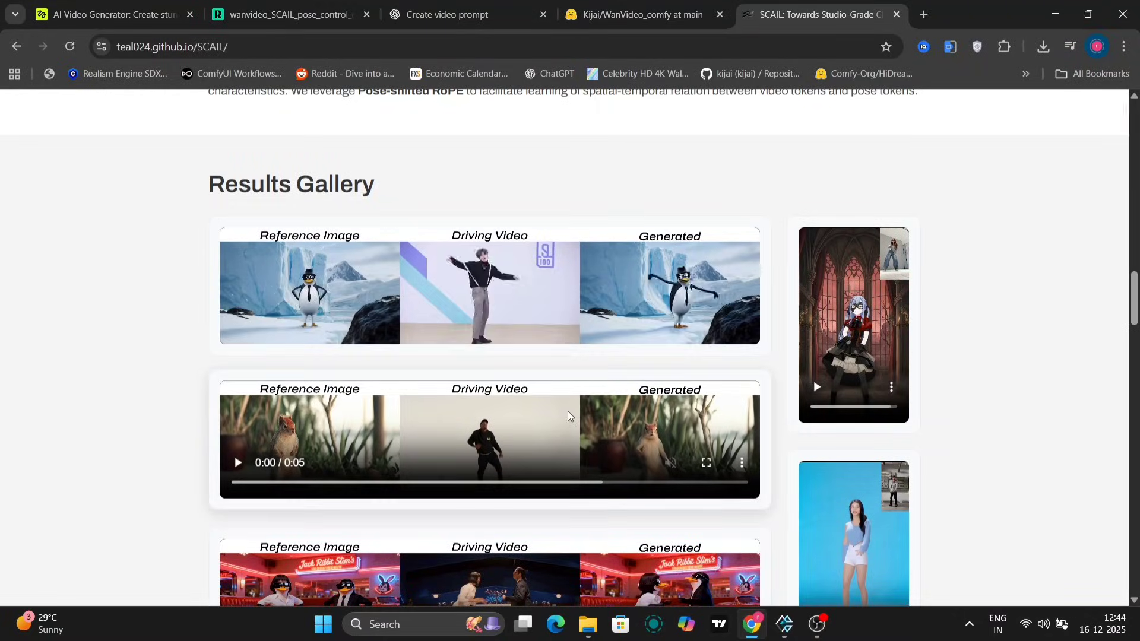
scroll(568, 410, down, 4)
scroll(568, 450, down, 5)
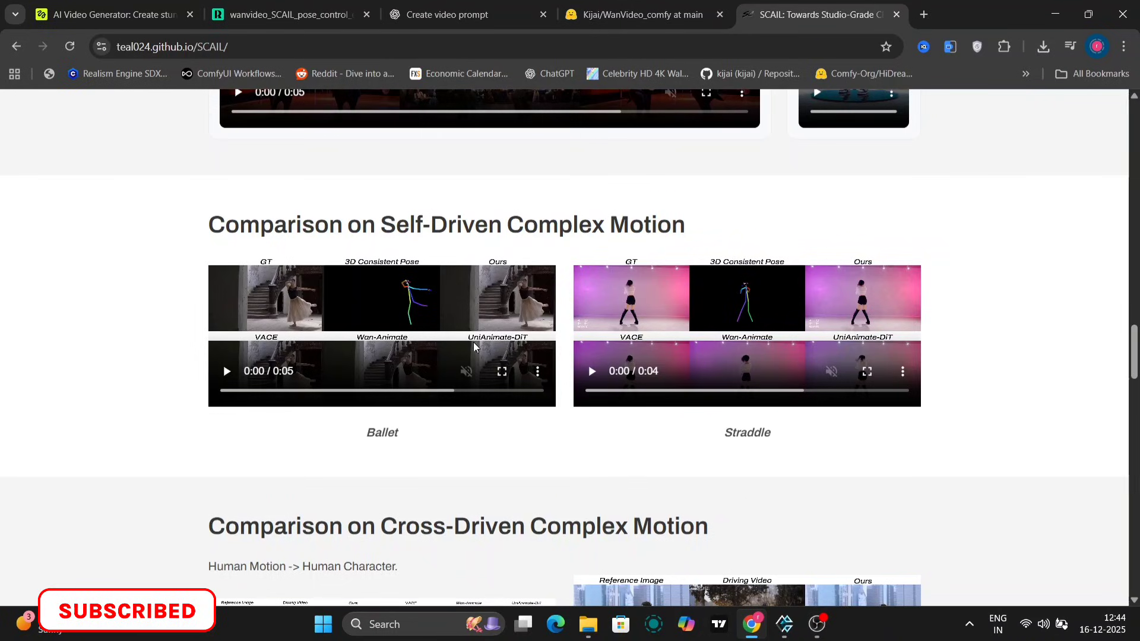
click(502, 372)
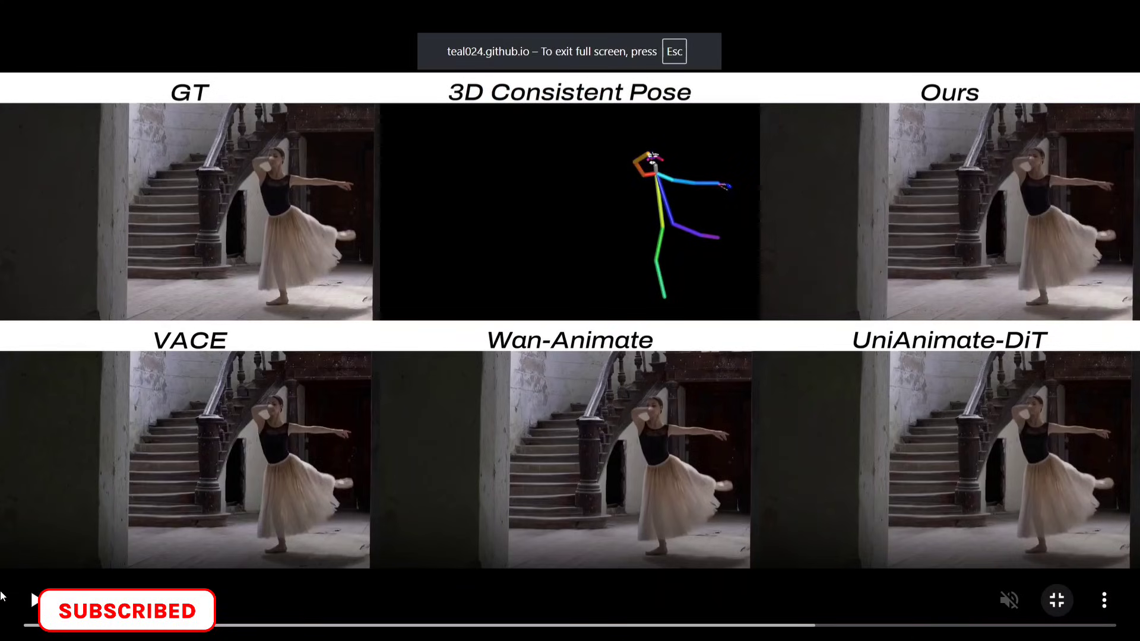
click(34, 601)
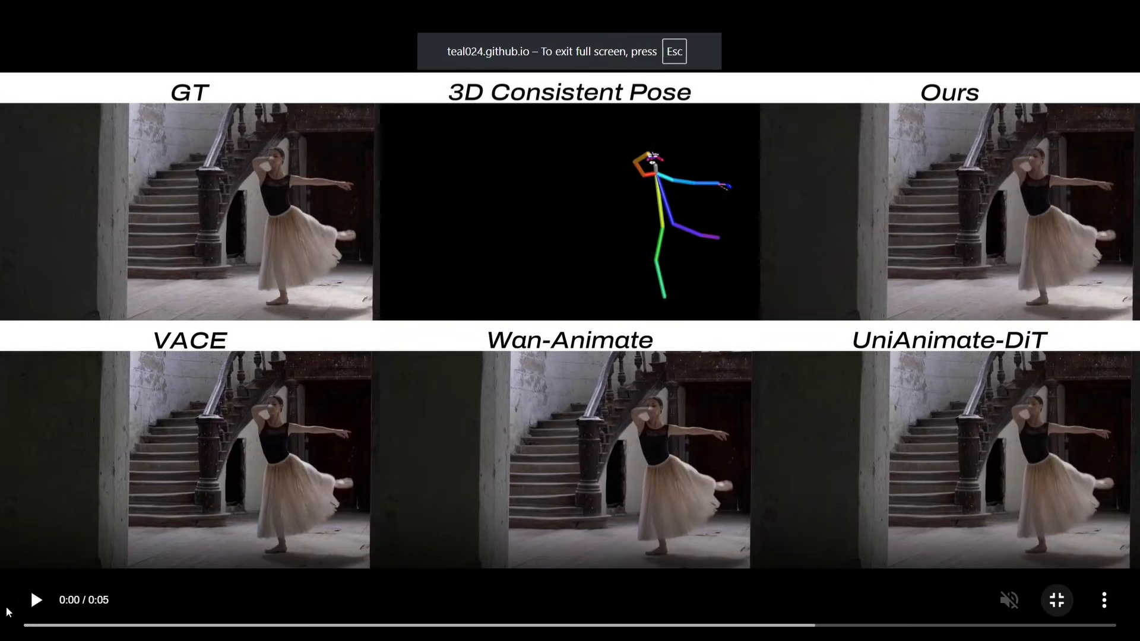
click(33, 603)
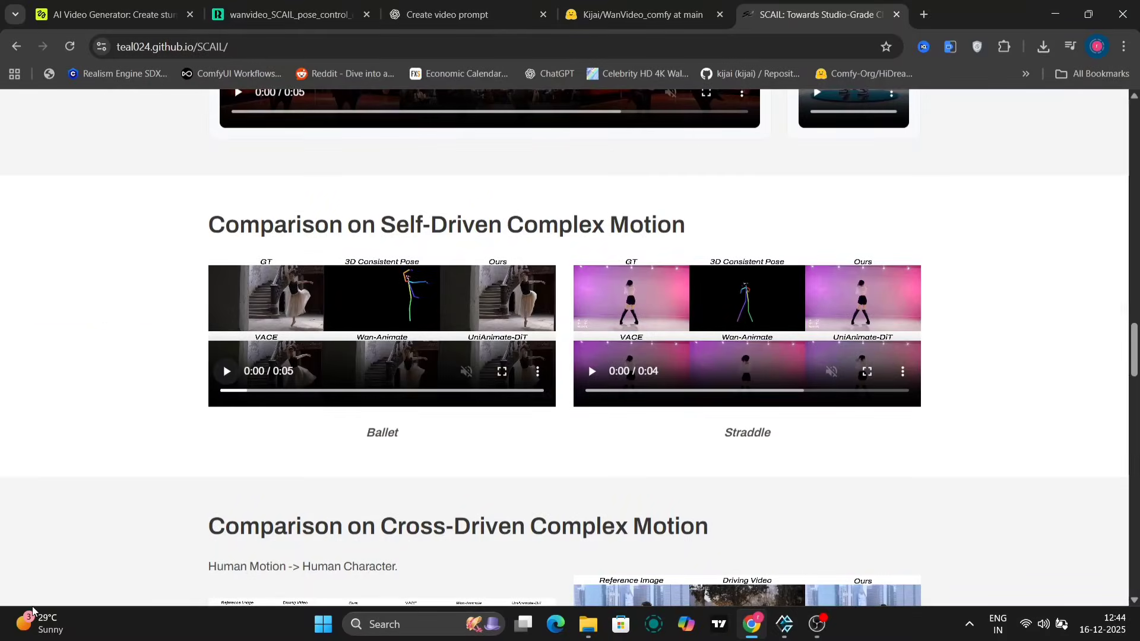
Step: Watch the Acrobats cross-driven comparison full screen, then scroll toward More Examples
scroll(428, 481, down, 6)
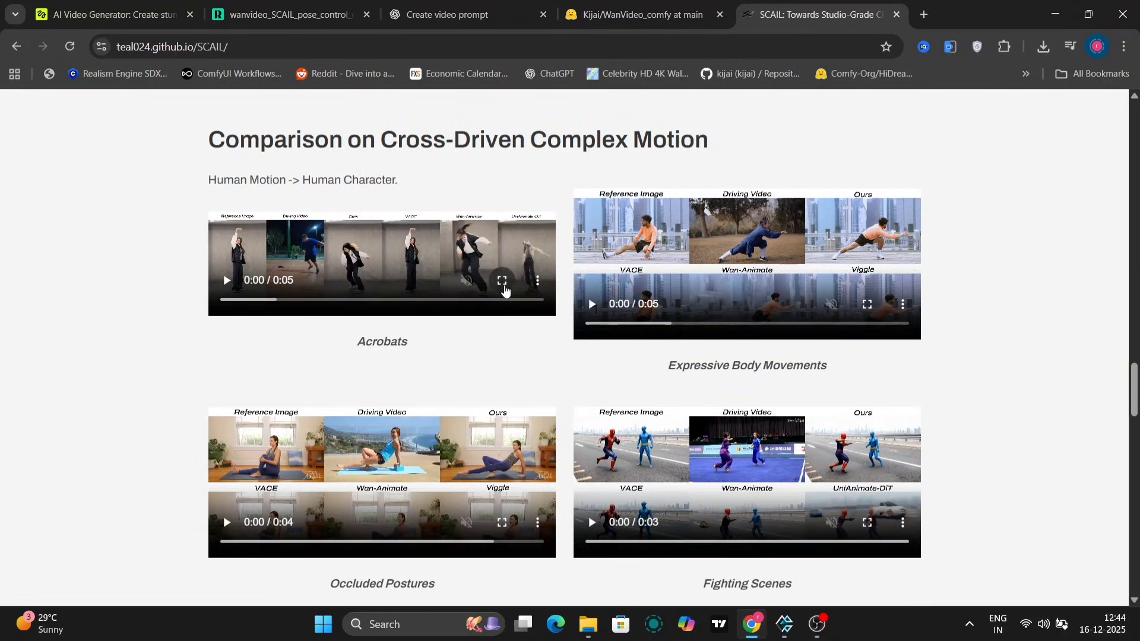
click(503, 282)
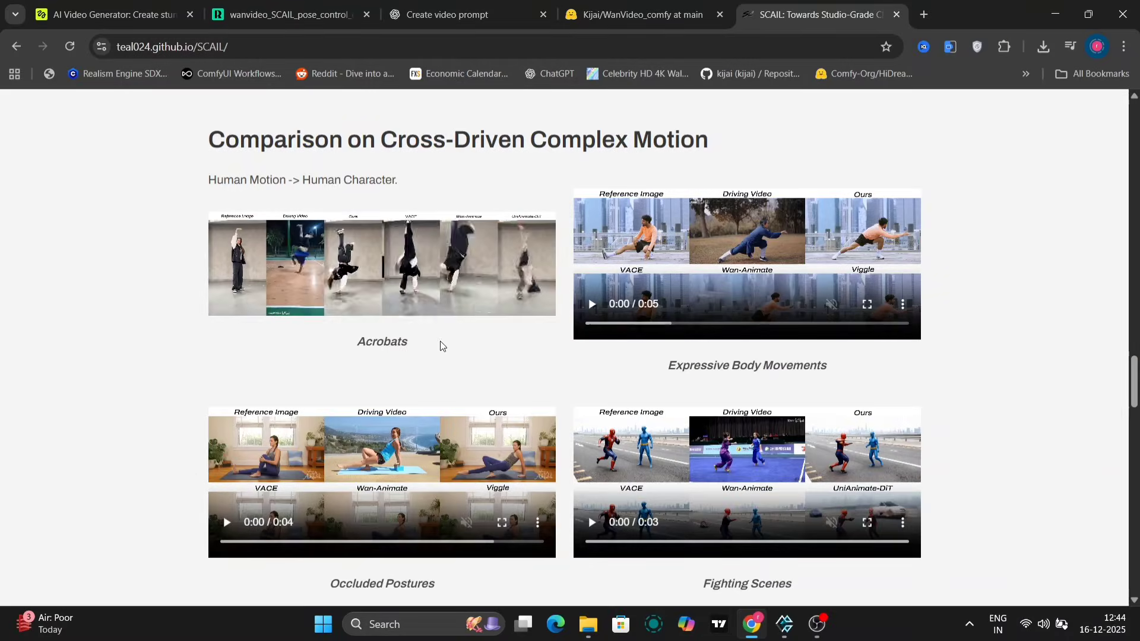
scroll(439, 343, down, 15)
scroll(440, 343, up, 7)
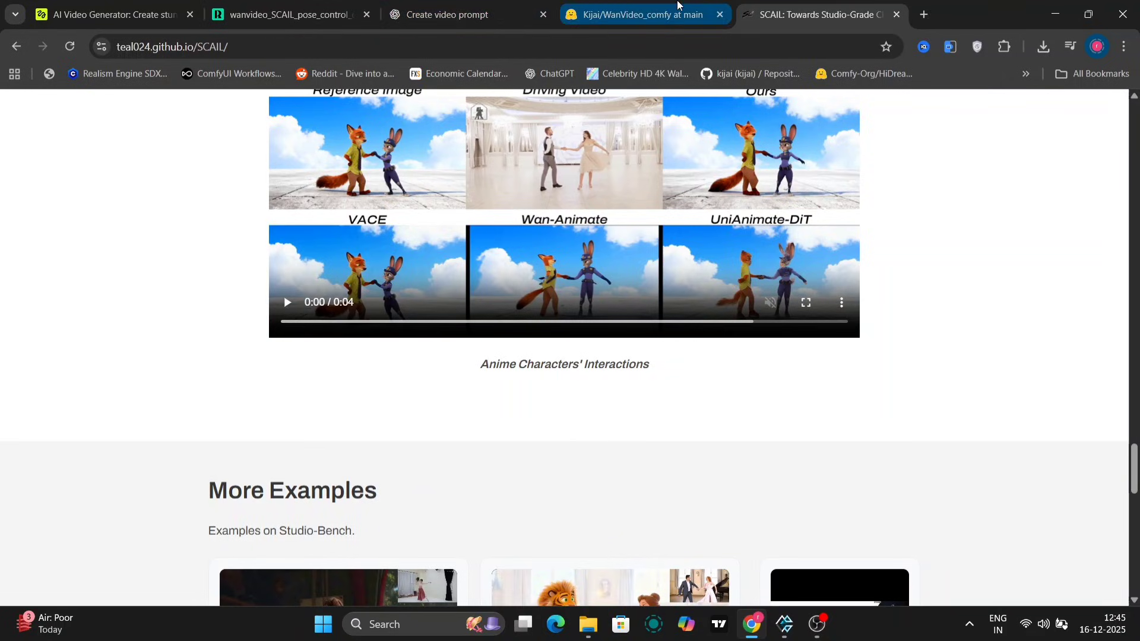
Step: Locate the 16.4 GB SCAIL fp8 model in WanVideo_comfy_fp8_scaled's SCAIL folder, then return to RunningHub
click(678, 4)
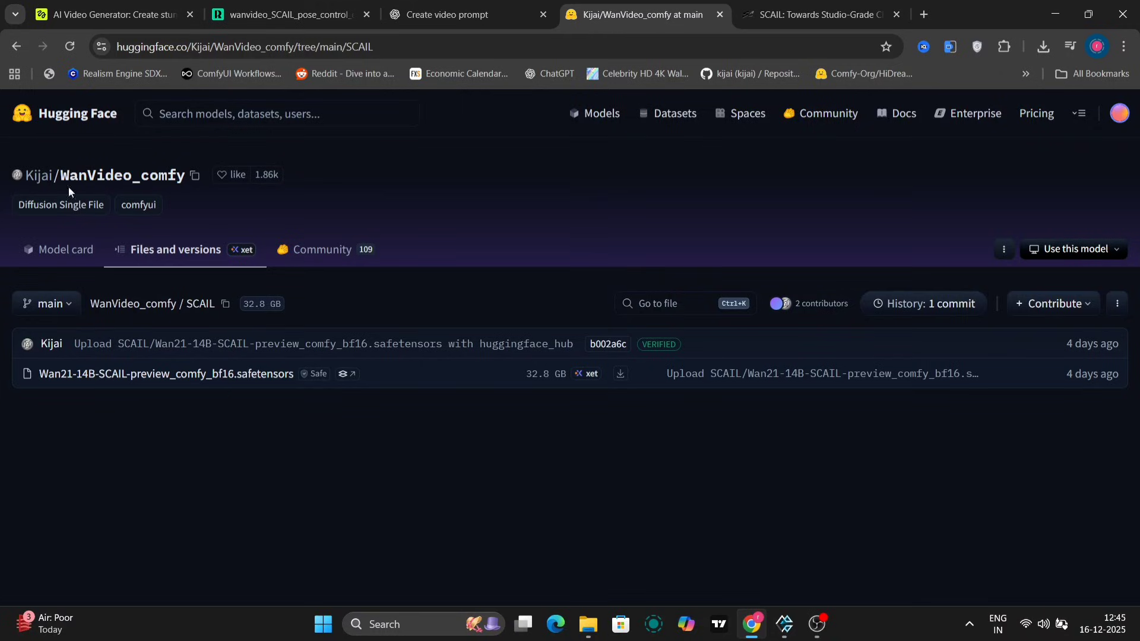
mouse_move(44, 179)
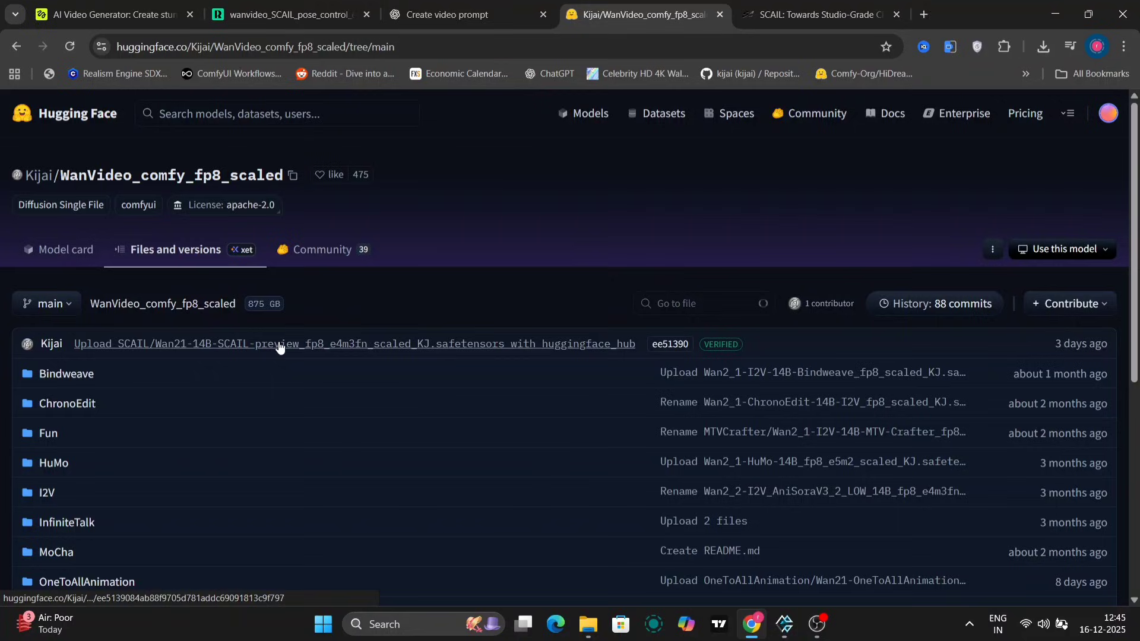
scroll(141, 476, down, 3)
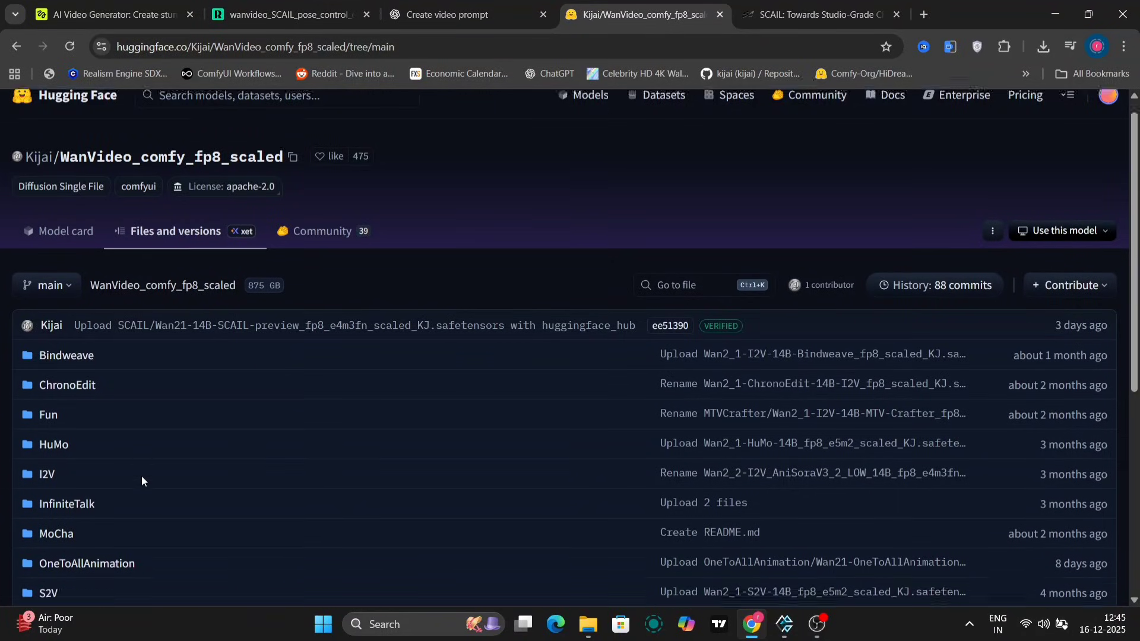
click(66, 502)
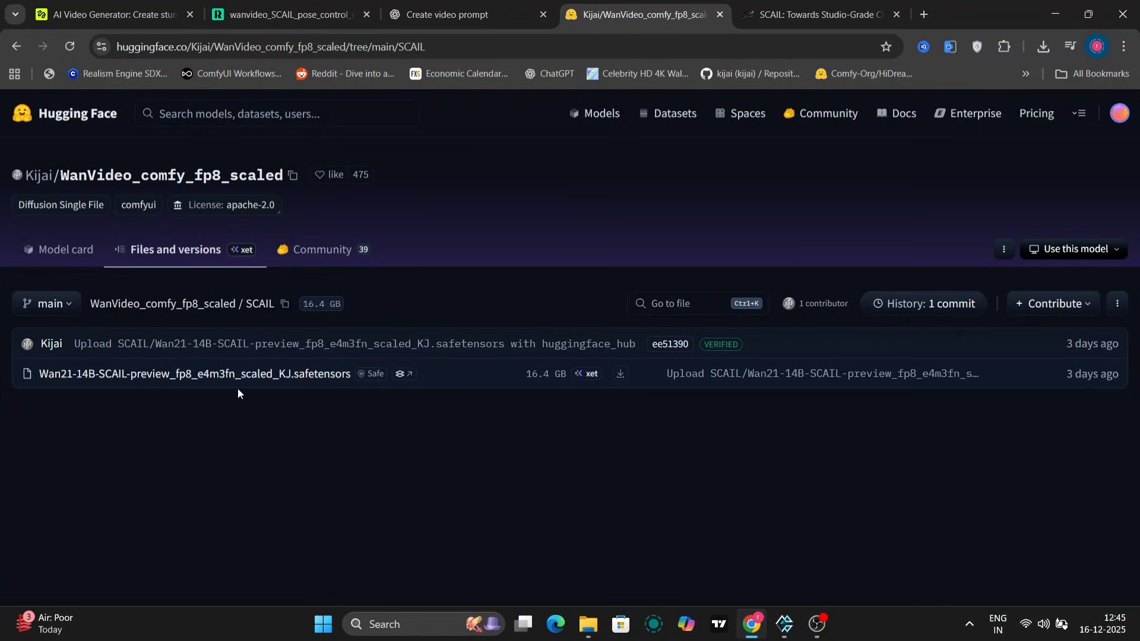
key(ctrl+2)
drag(592, 543, 529, 234)
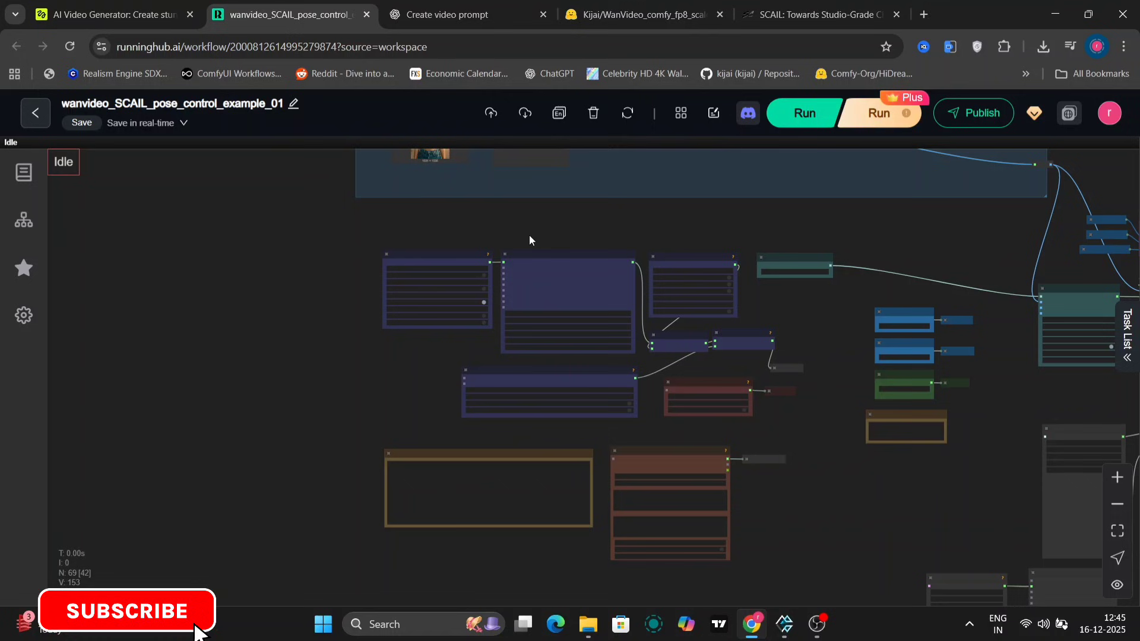
scroll(645, 318, up, 5)
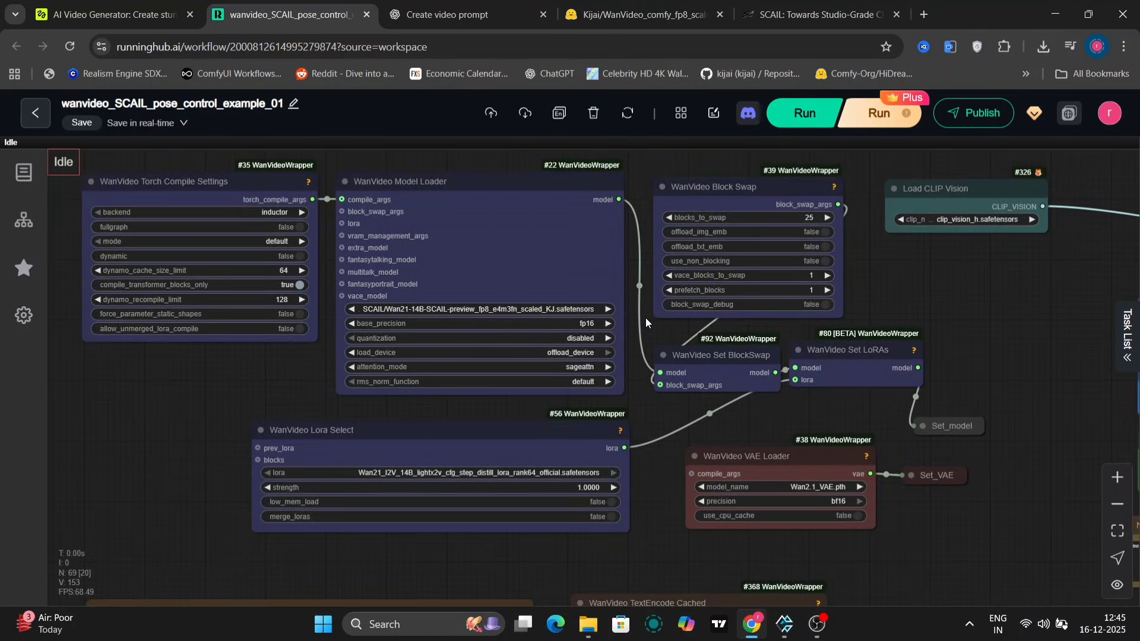
scroll(646, 318, up, 3)
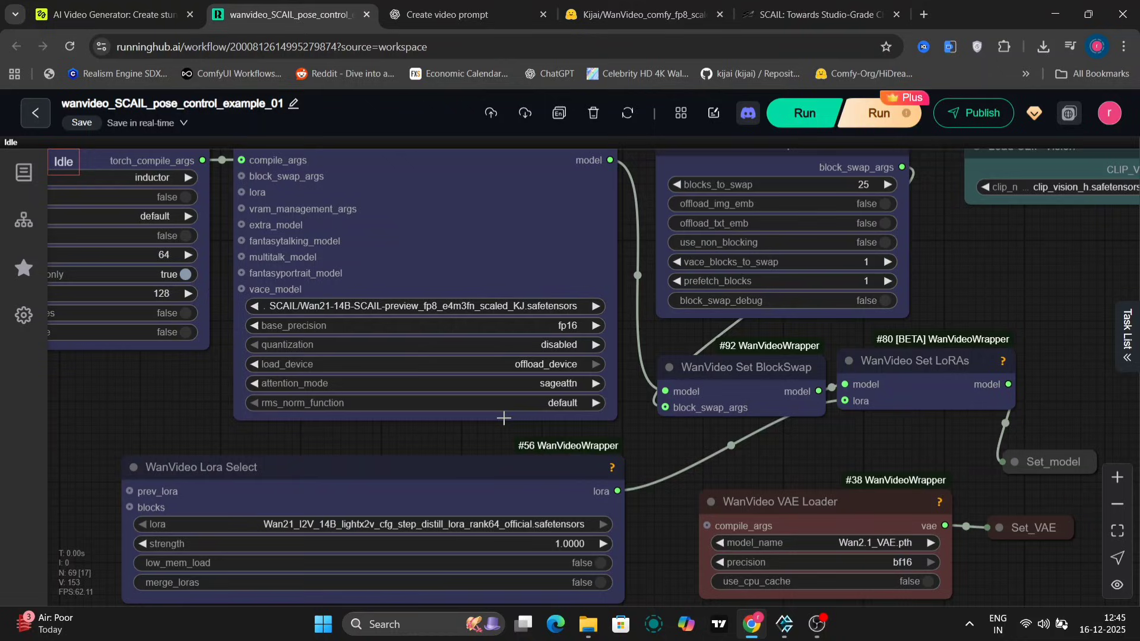
drag(415, 449, 505, 304)
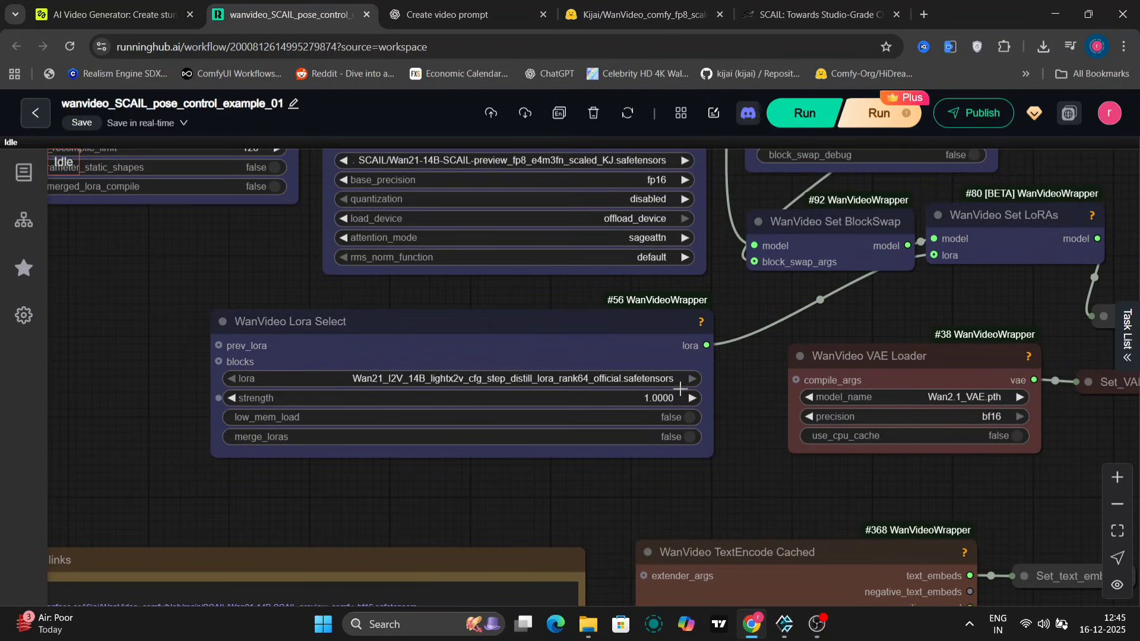
drag(238, 306, 410, 463)
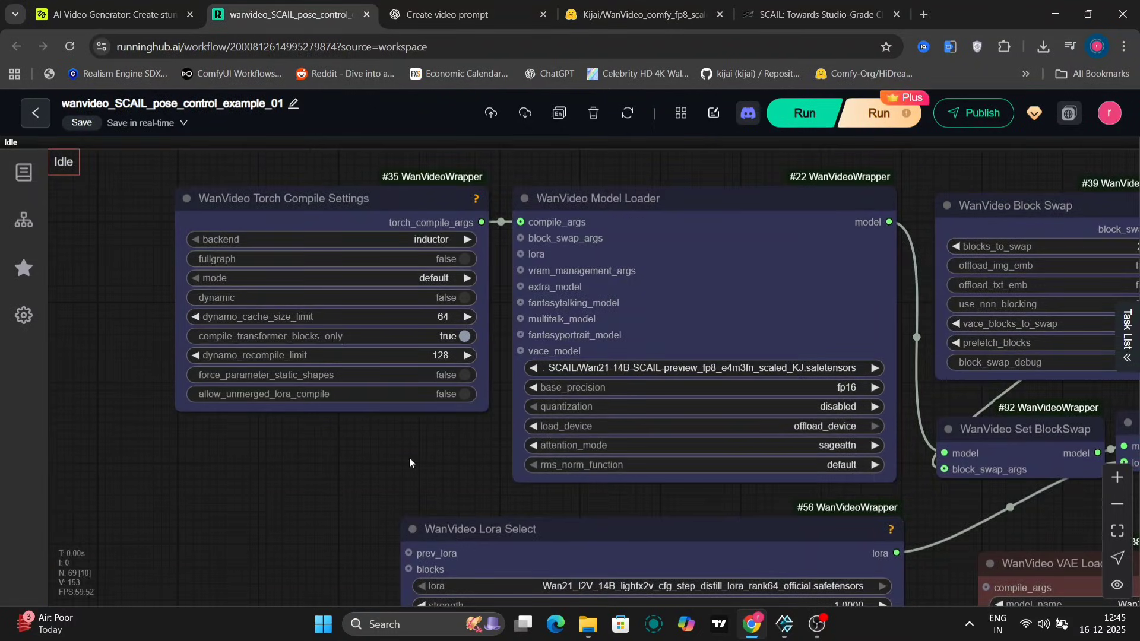
scroll(346, 520, down, 3)
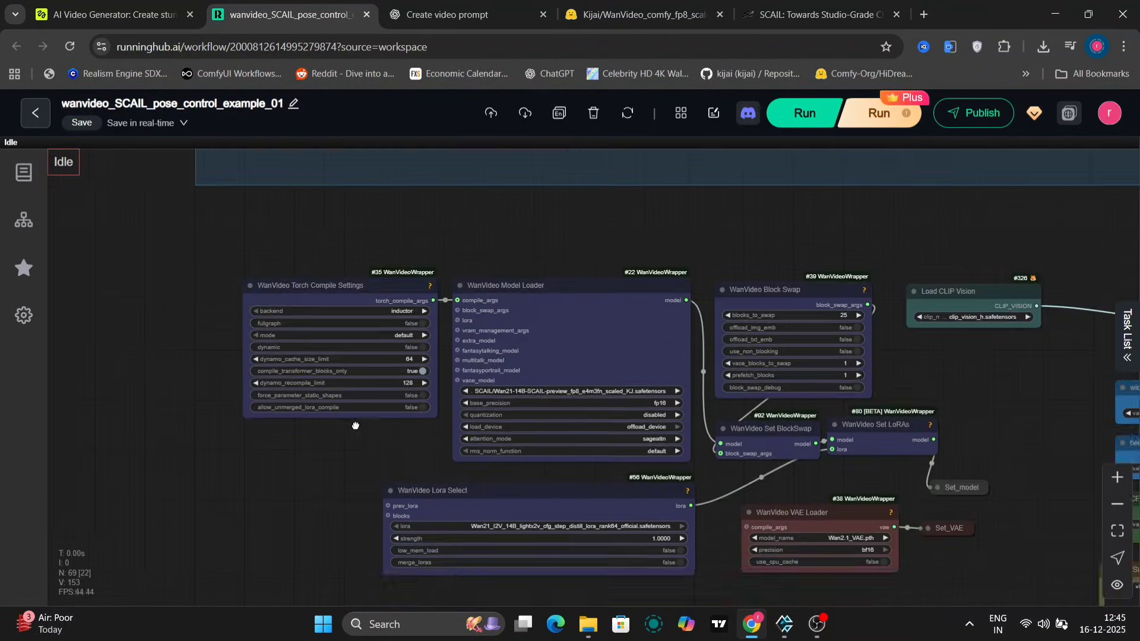
drag(356, 425, 331, 178)
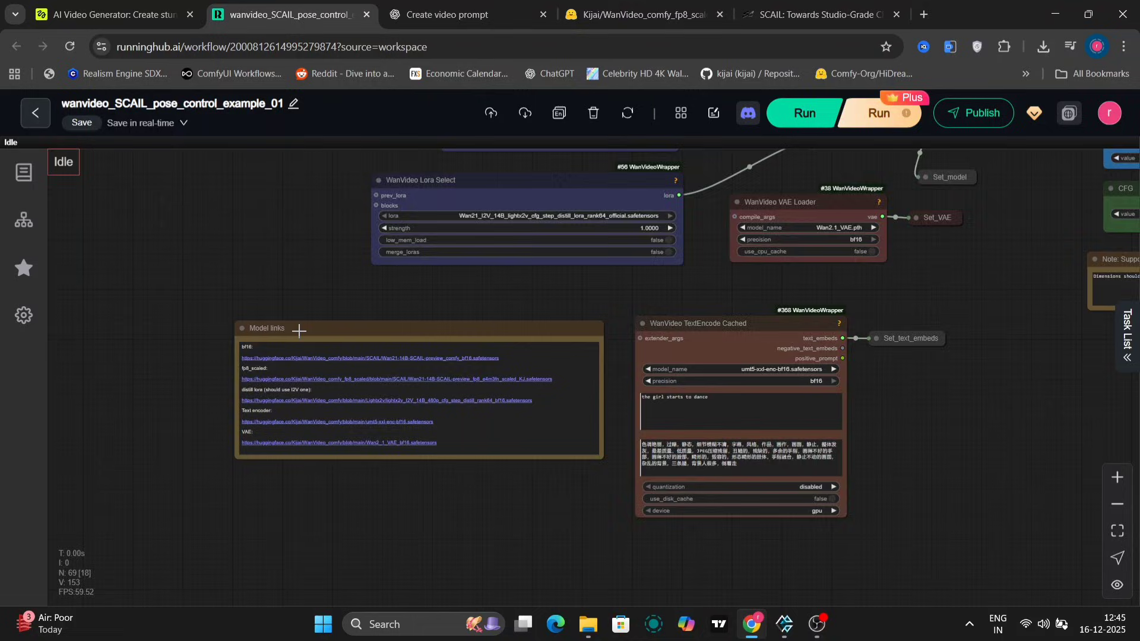
scroll(298, 330, up, 5)
drag(257, 269, 321, 192)
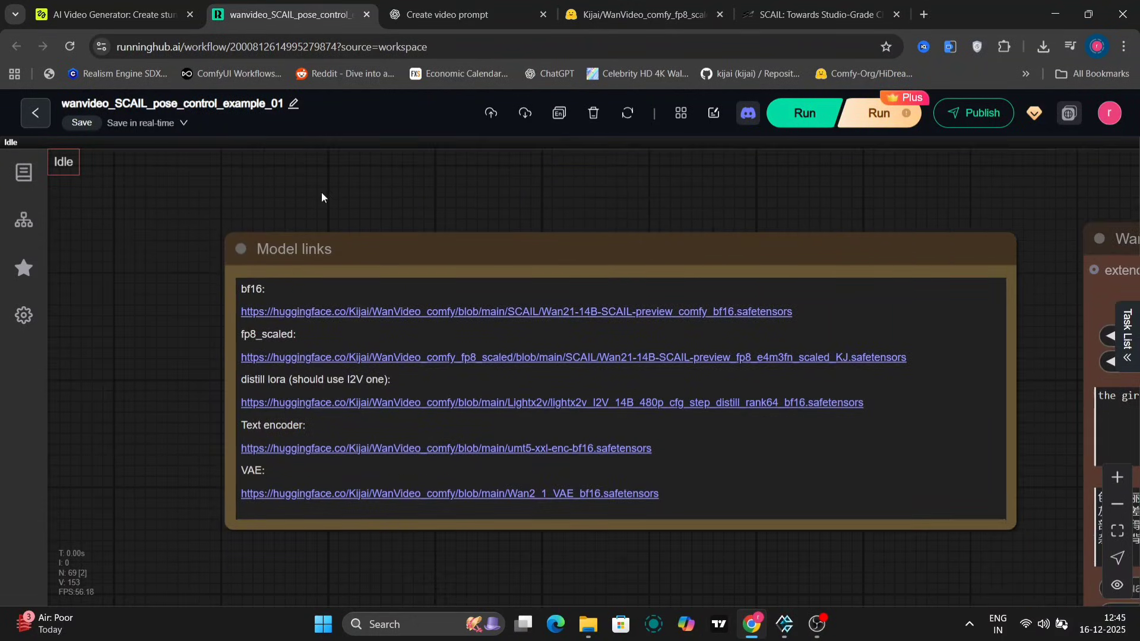
click(392, 321)
click(261, 14)
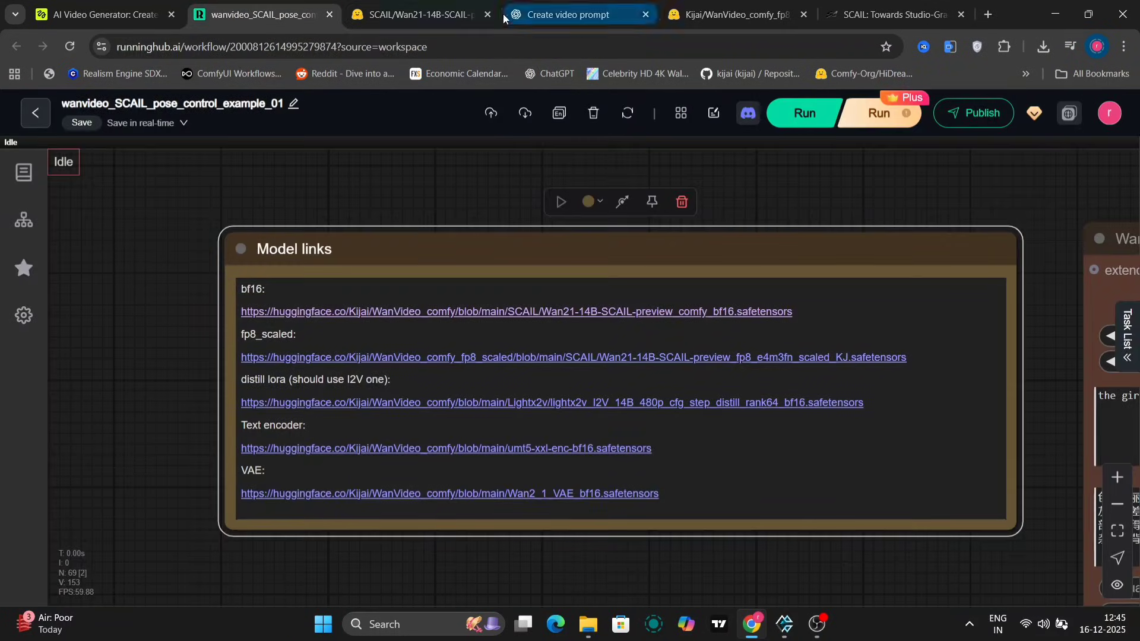
click(377, 402)
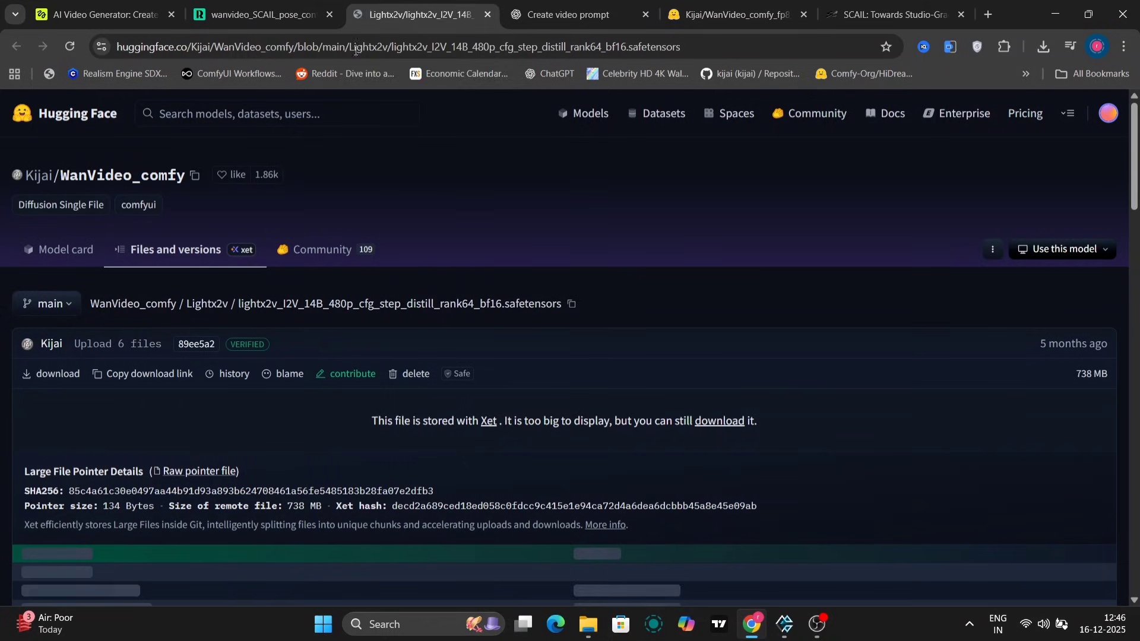
click(489, 14)
scroll(298, 209, down, 8)
drag(298, 209, 459, 545)
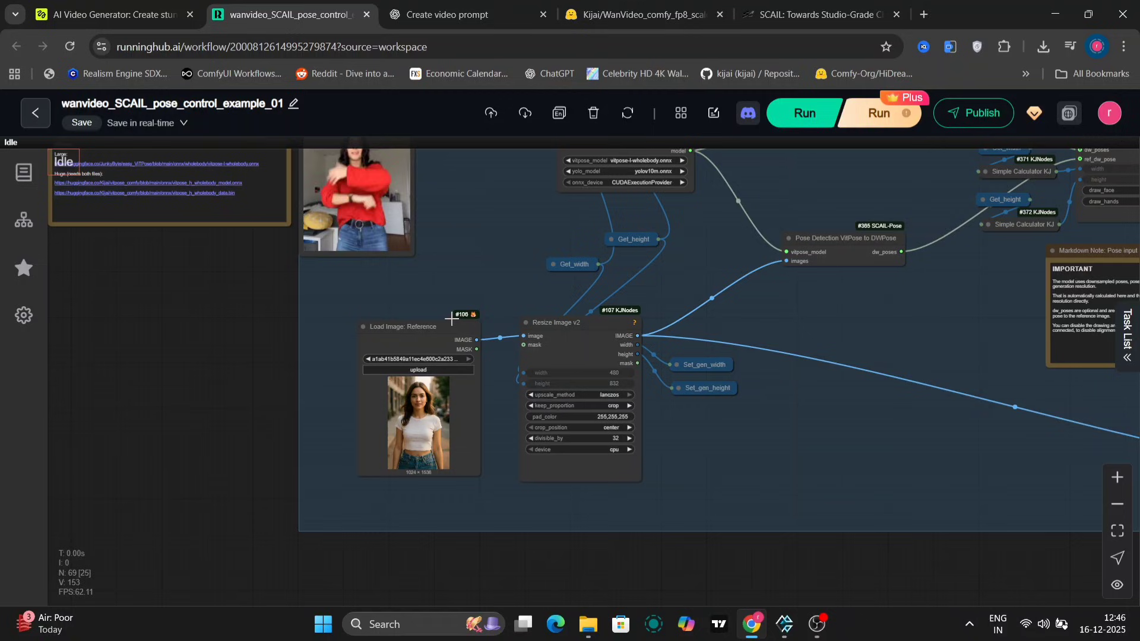
scroll(443, 399, down, 2)
scroll(444, 397, up, 6)
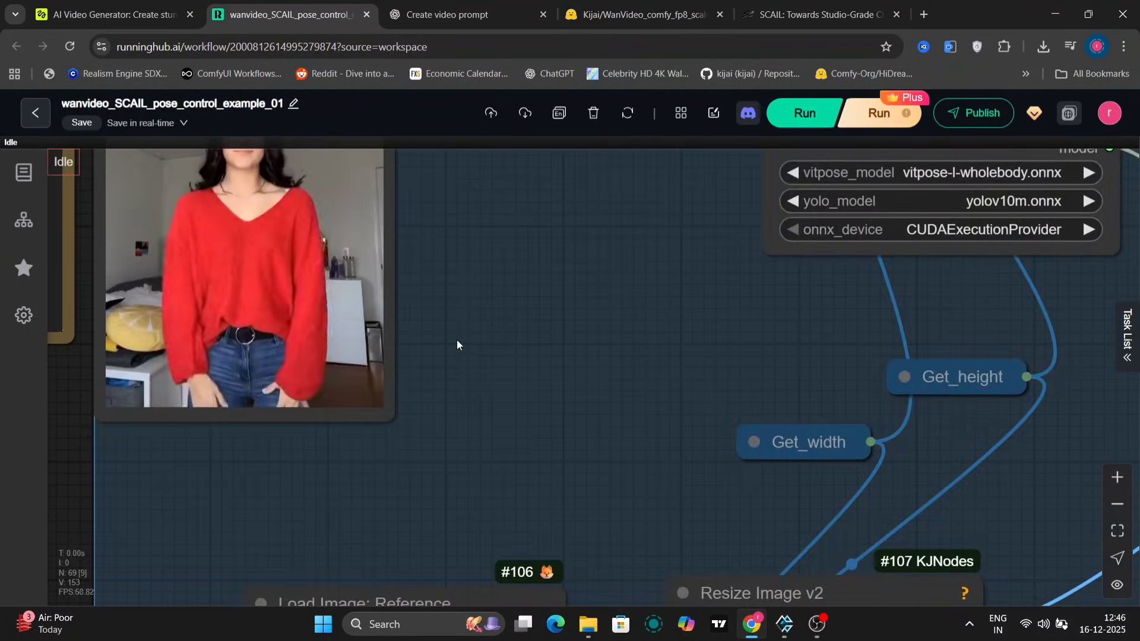
drag(457, 339, 572, 469)
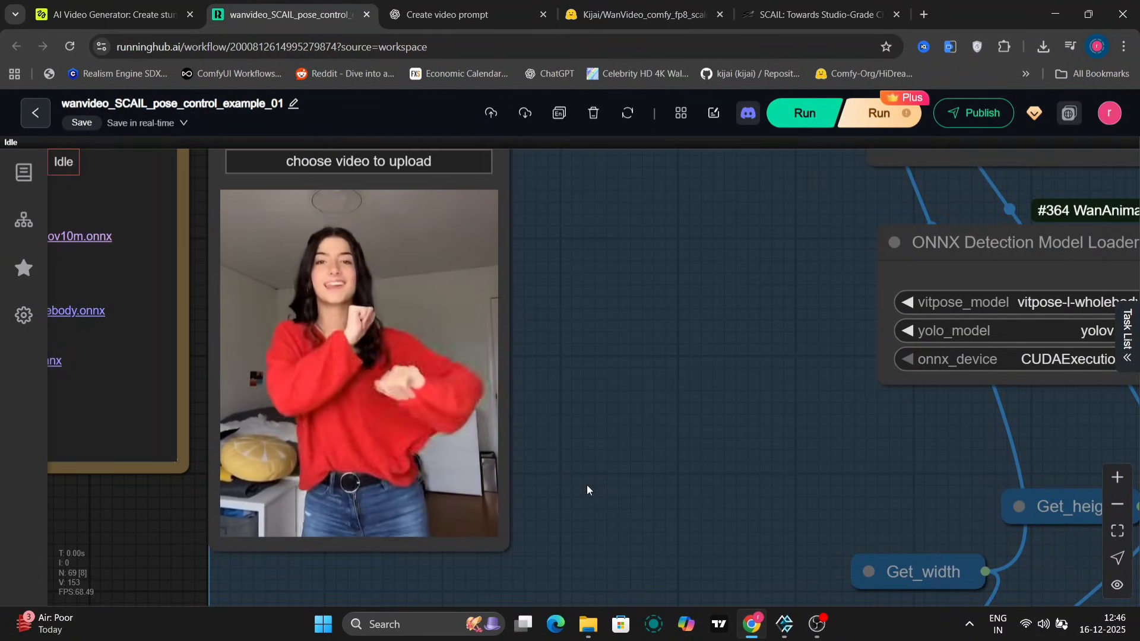
scroll(586, 490, down, 5)
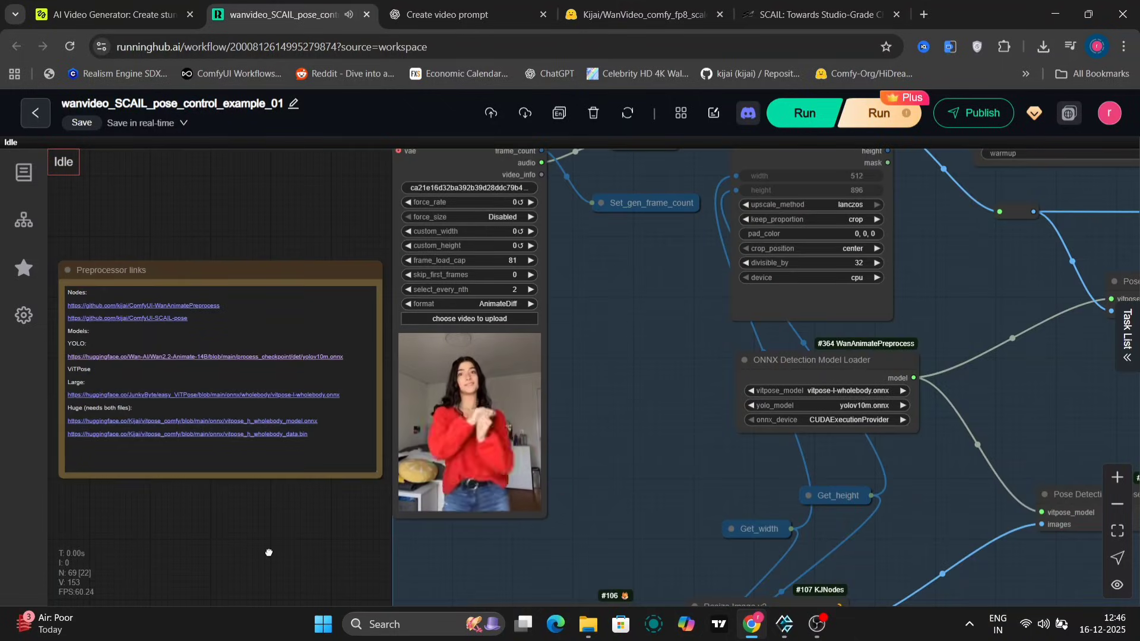
drag(269, 553, 257, 300)
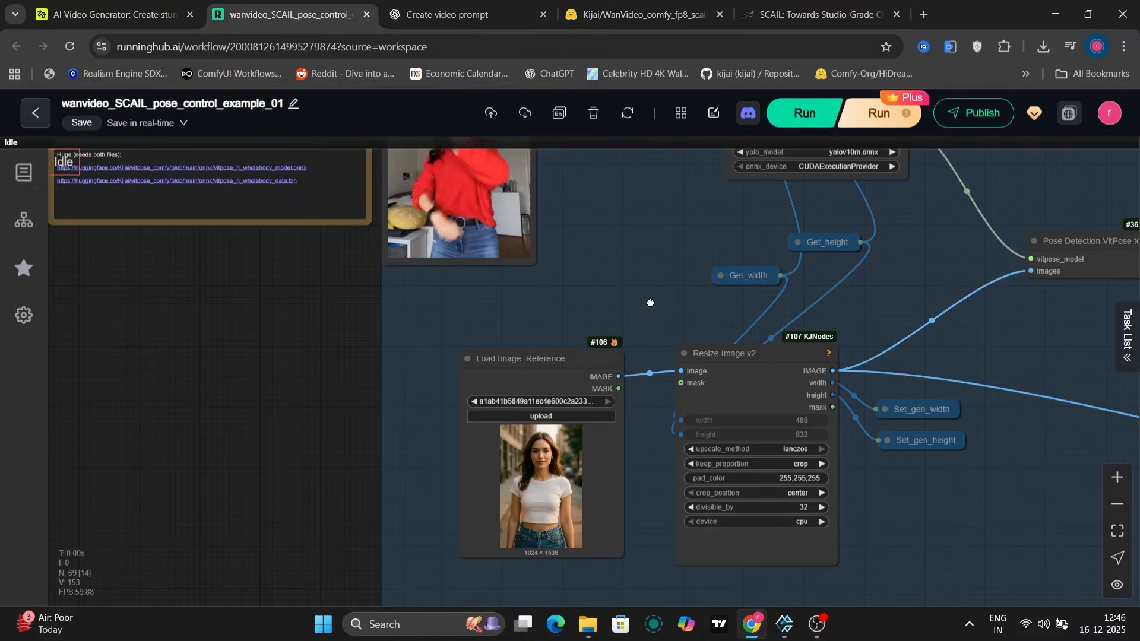
scroll(651, 301, up, 10)
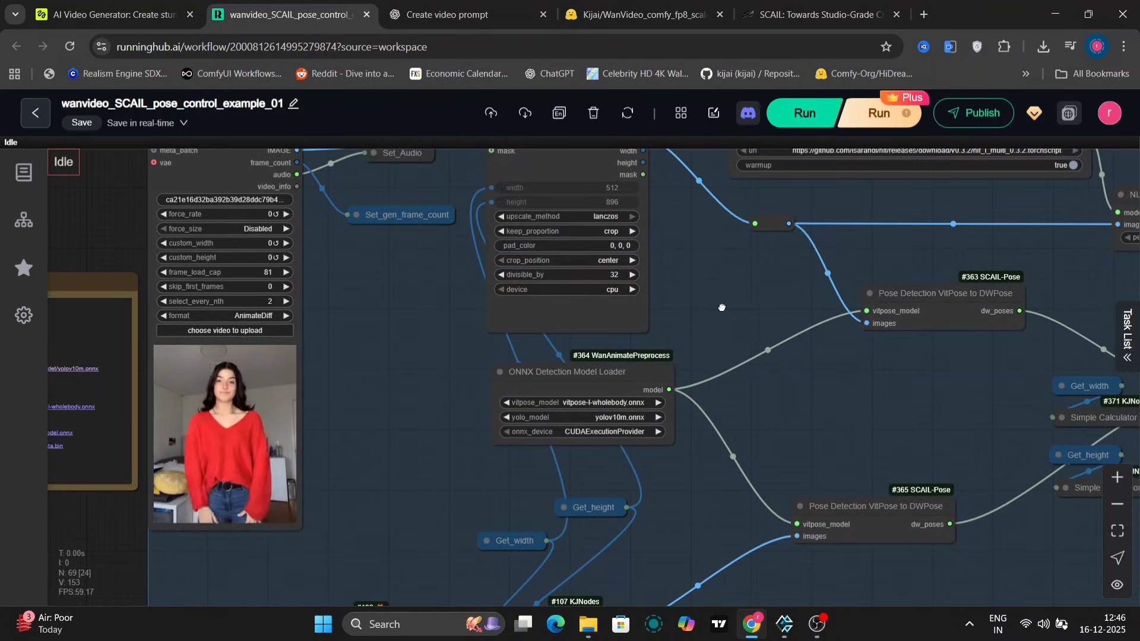
drag(721, 308, 537, 312)
Step: Nudge the ONNX Detection Model Loader down-right and pan over to the Render NLF Poses node
drag(390, 375, 436, 404)
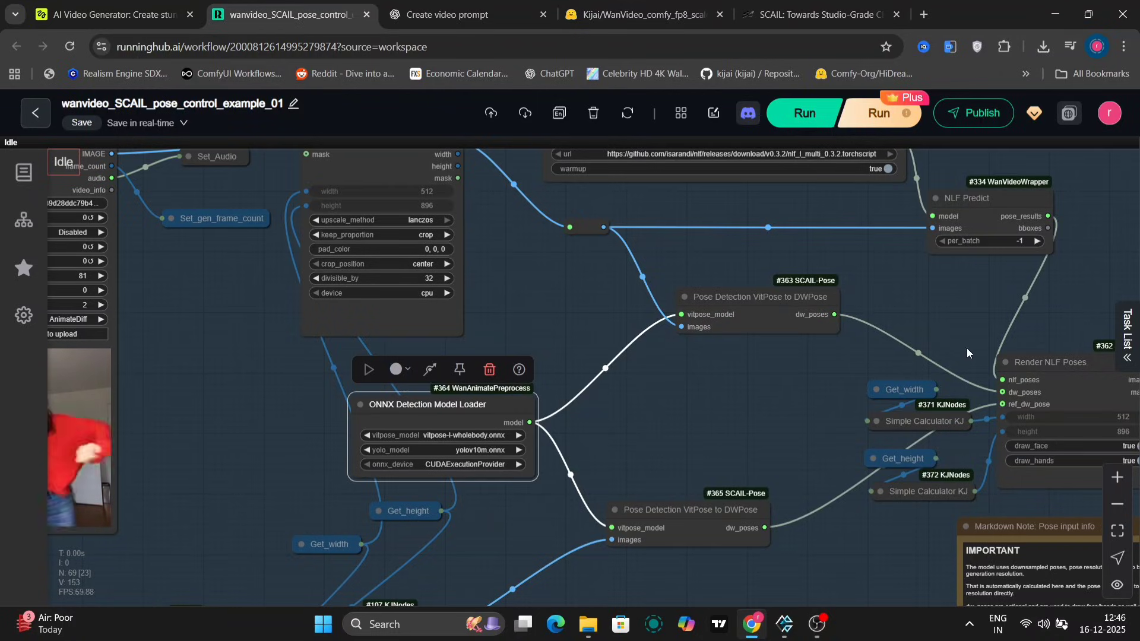
drag(689, 446, 679, 409)
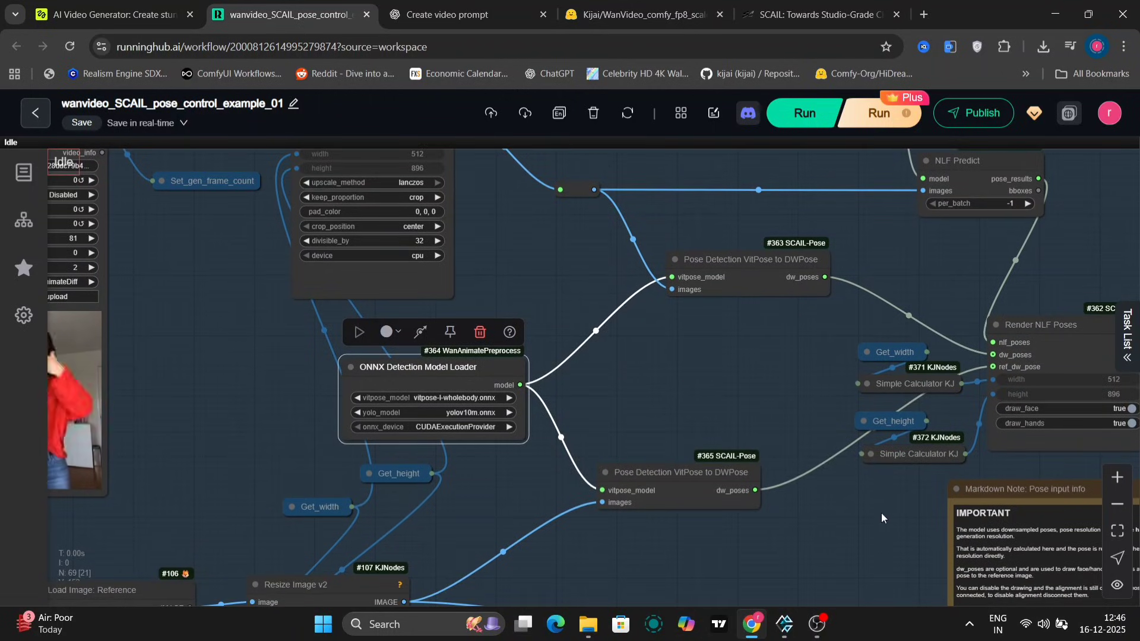
drag(882, 518, 731, 622)
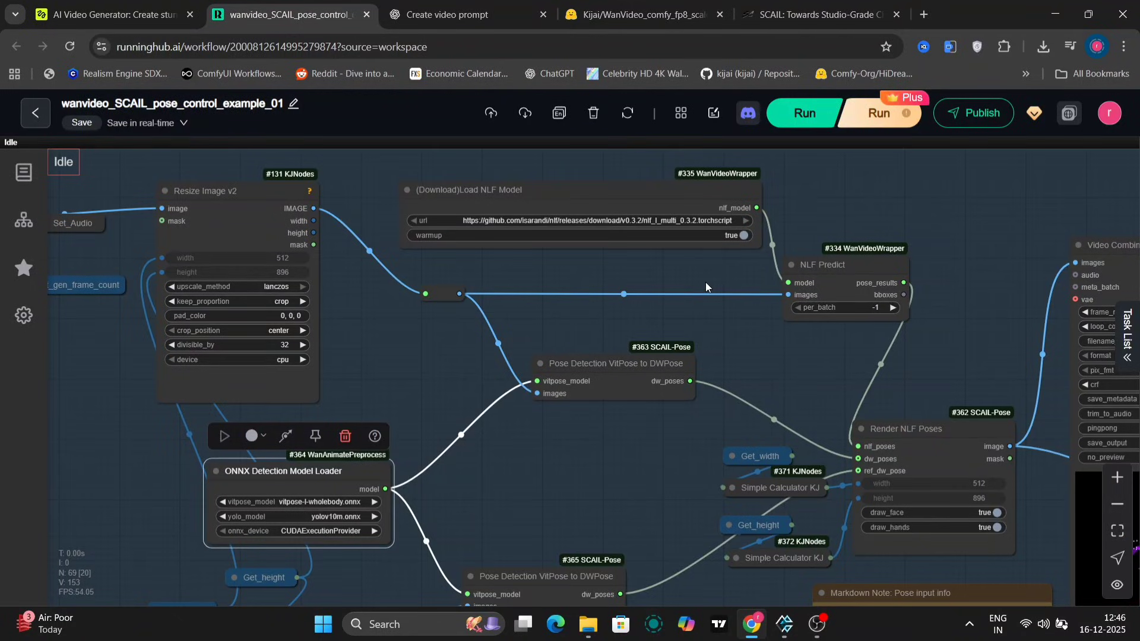
drag(901, 352, 415, 89)
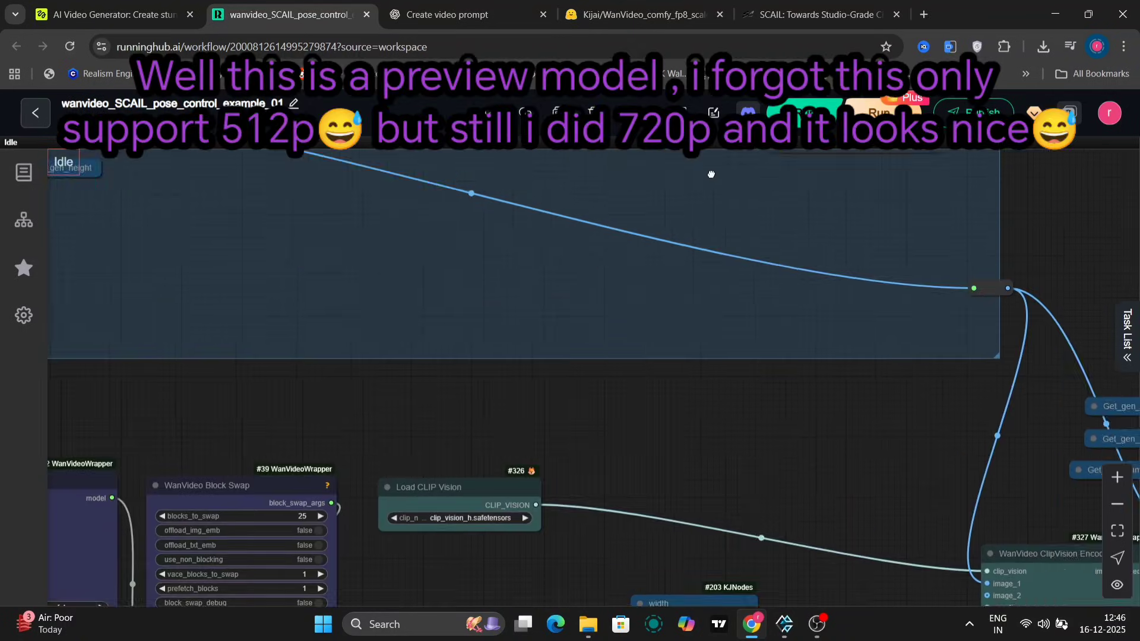
drag(424, 356, 415, 307)
scroll(418, 309, down, 5)
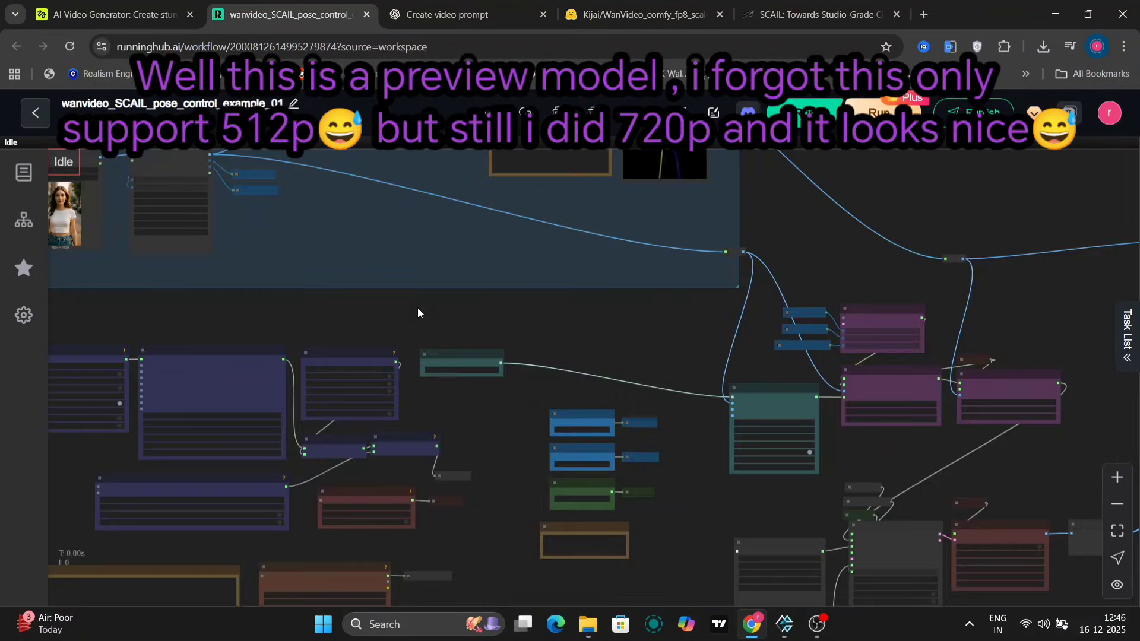
scroll(561, 343, up, 5)
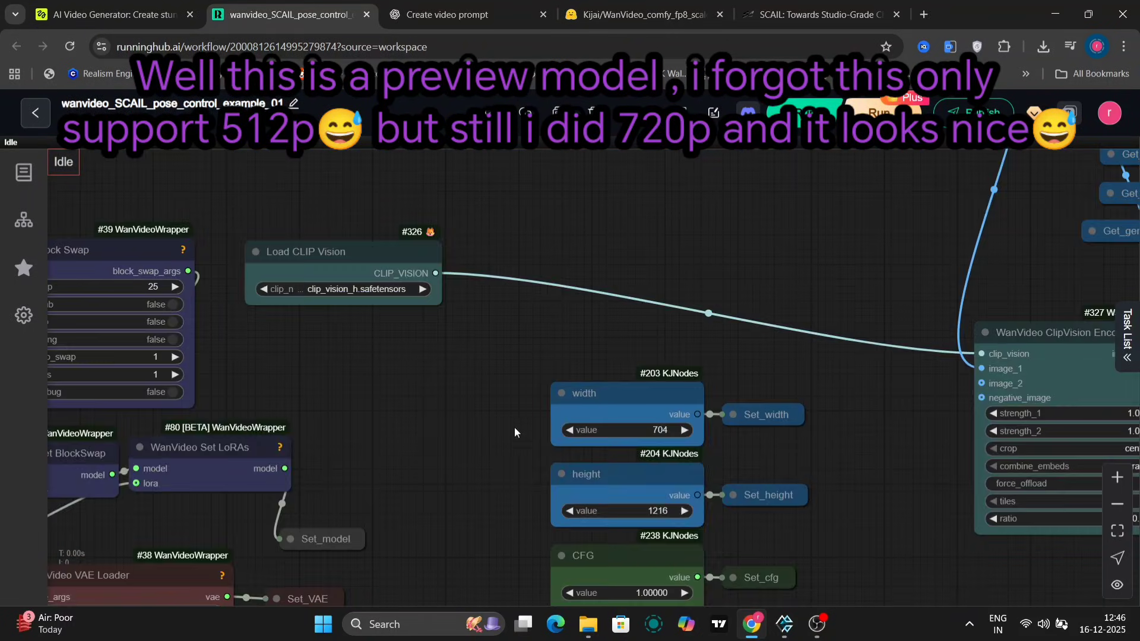
drag(498, 471, 482, 308)
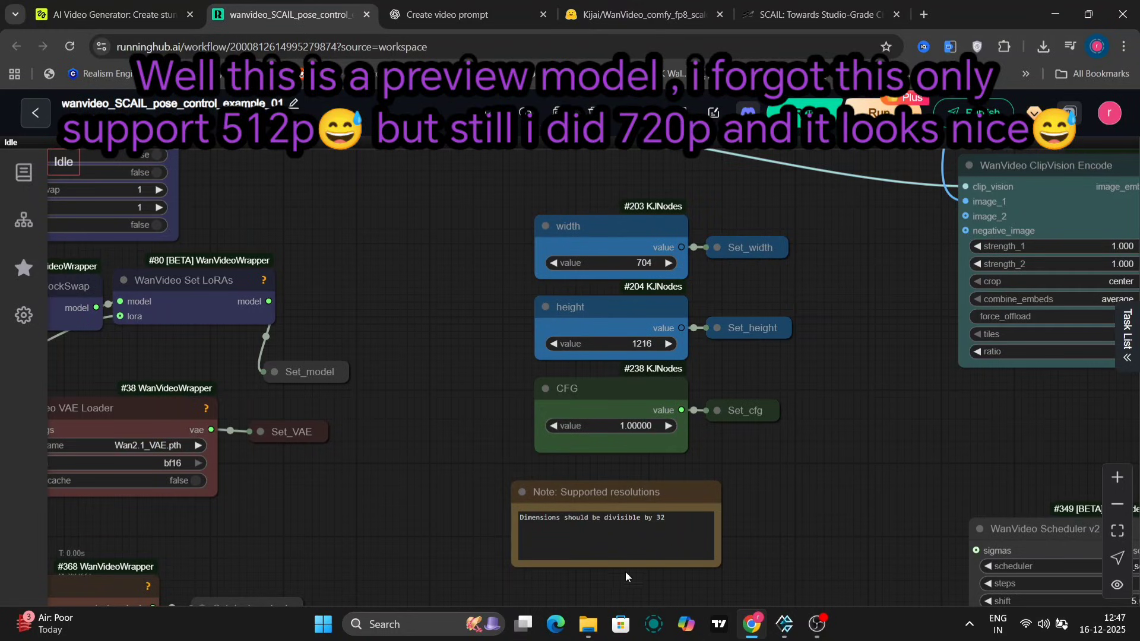
drag(680, 531, 528, 533)
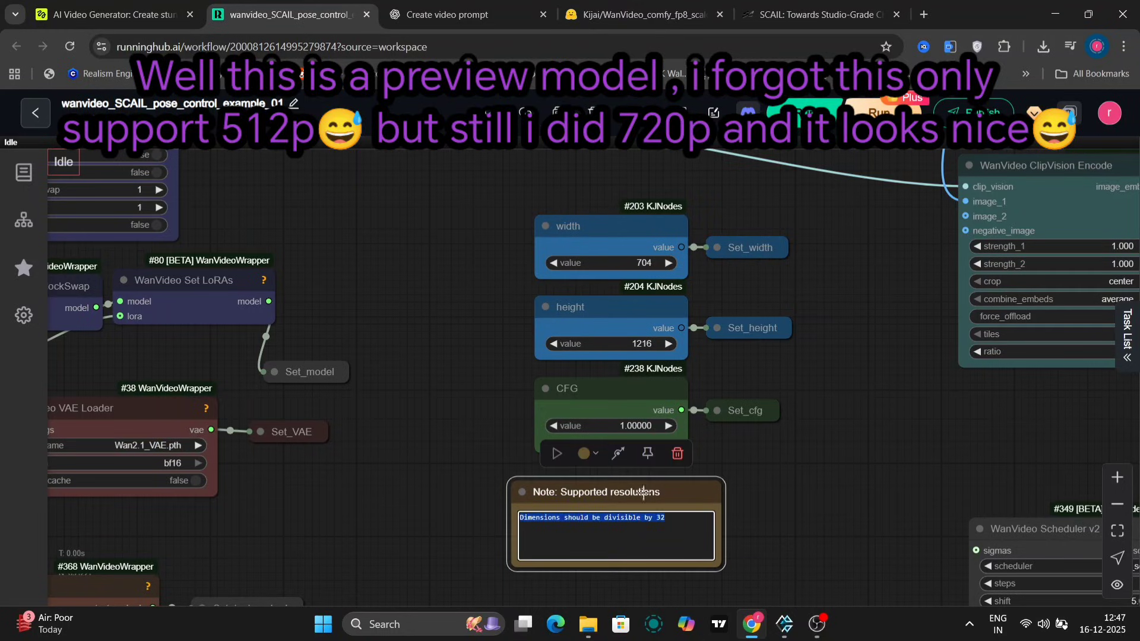
click(772, 463)
scroll(653, 445, down, 4)
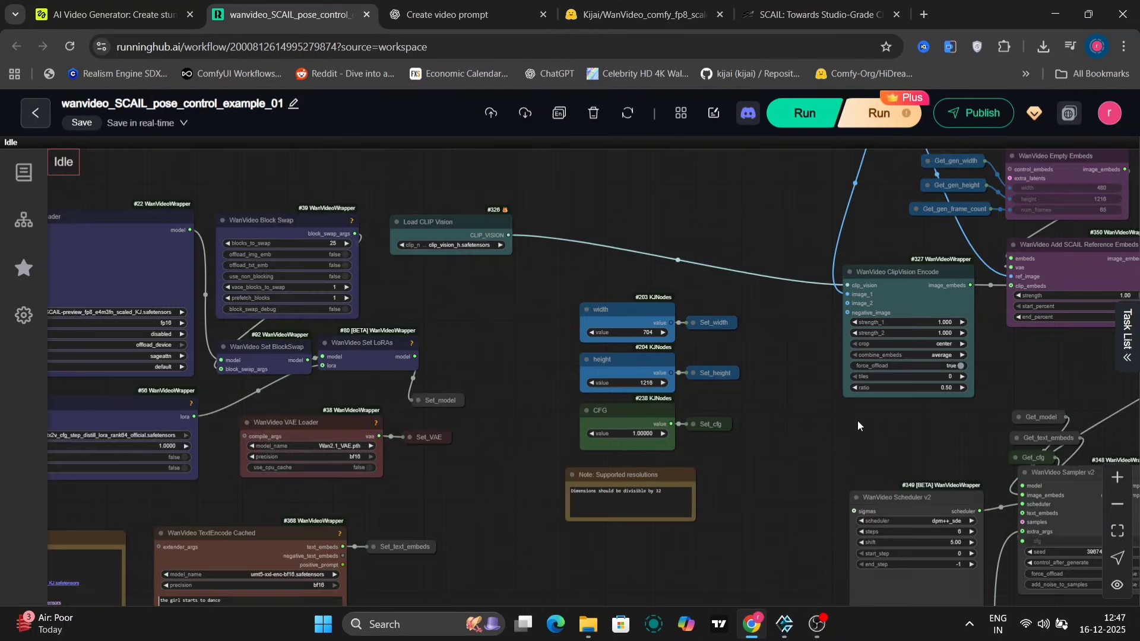
drag(857, 420, 705, 482)
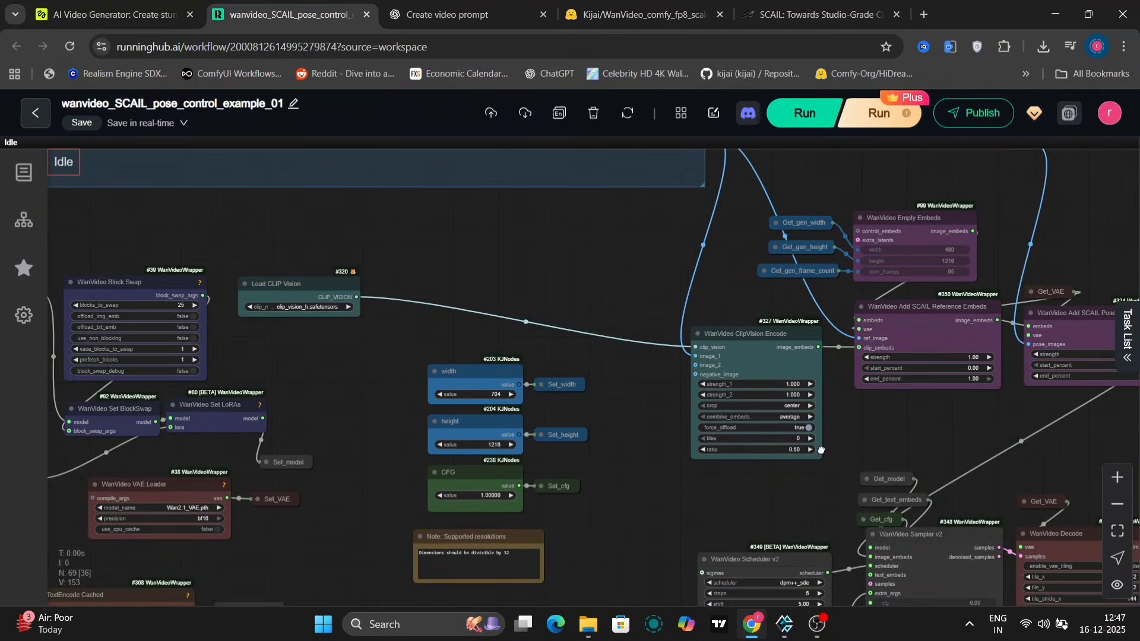
drag(882, 431, 629, 443)
scroll(711, 391, up, 5)
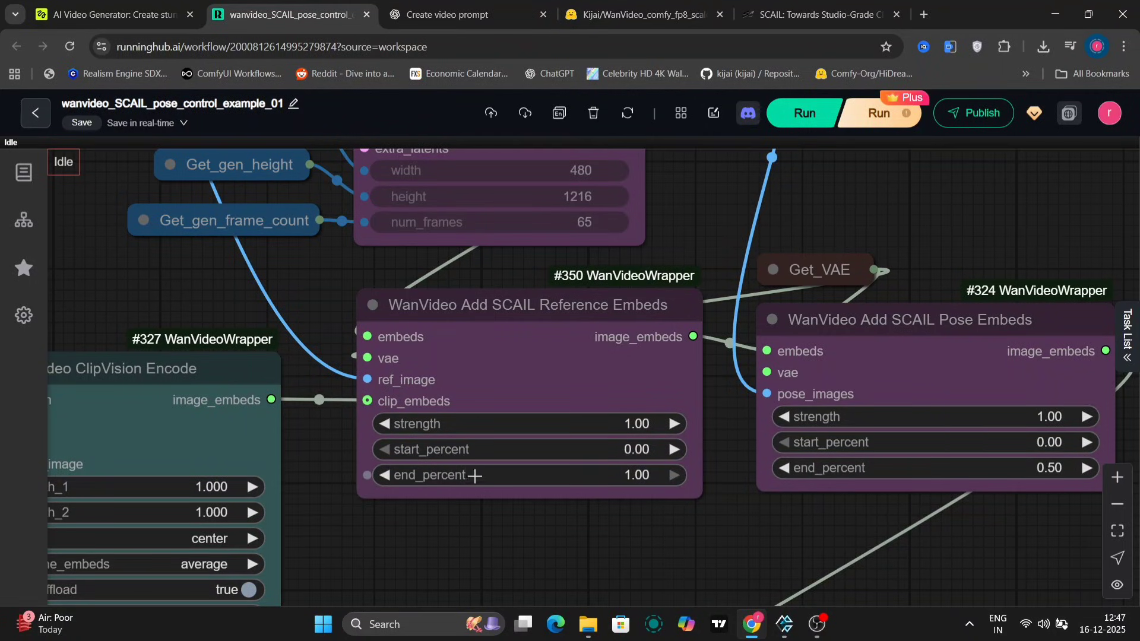
drag(712, 235, 652, 273)
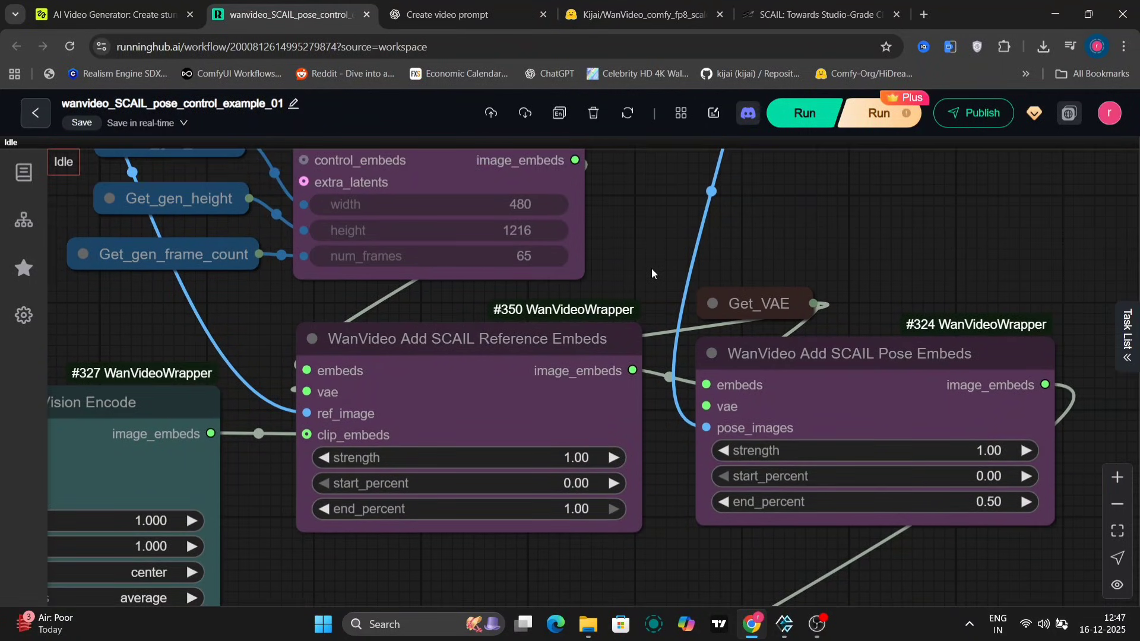
scroll(651, 268, down, 2)
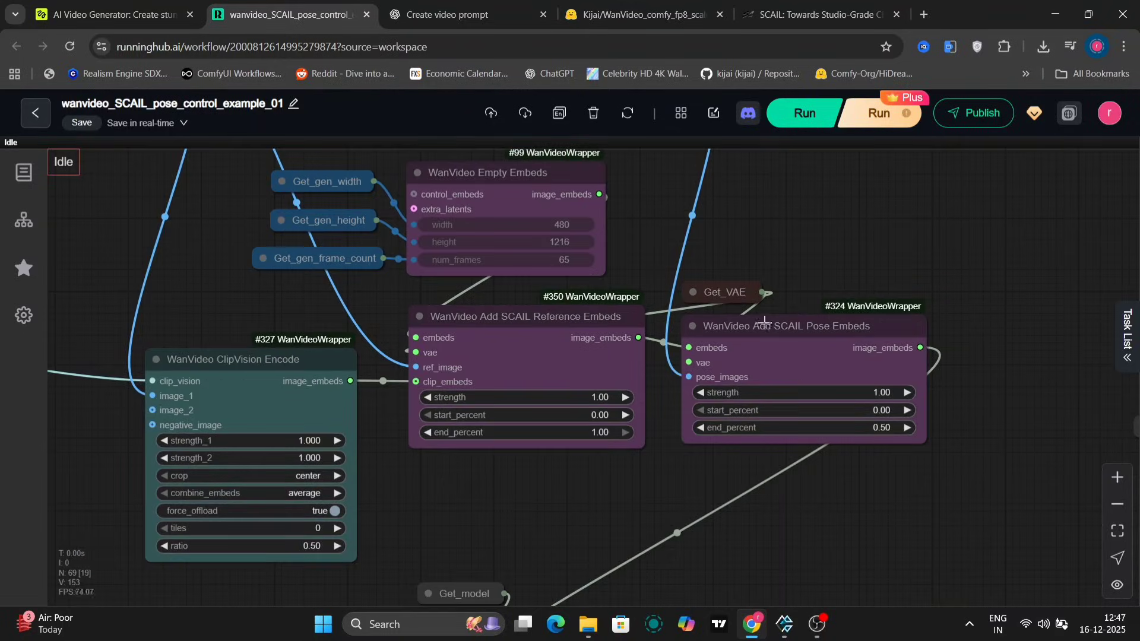
scroll(725, 504, down, 3)
drag(718, 520, 707, 202)
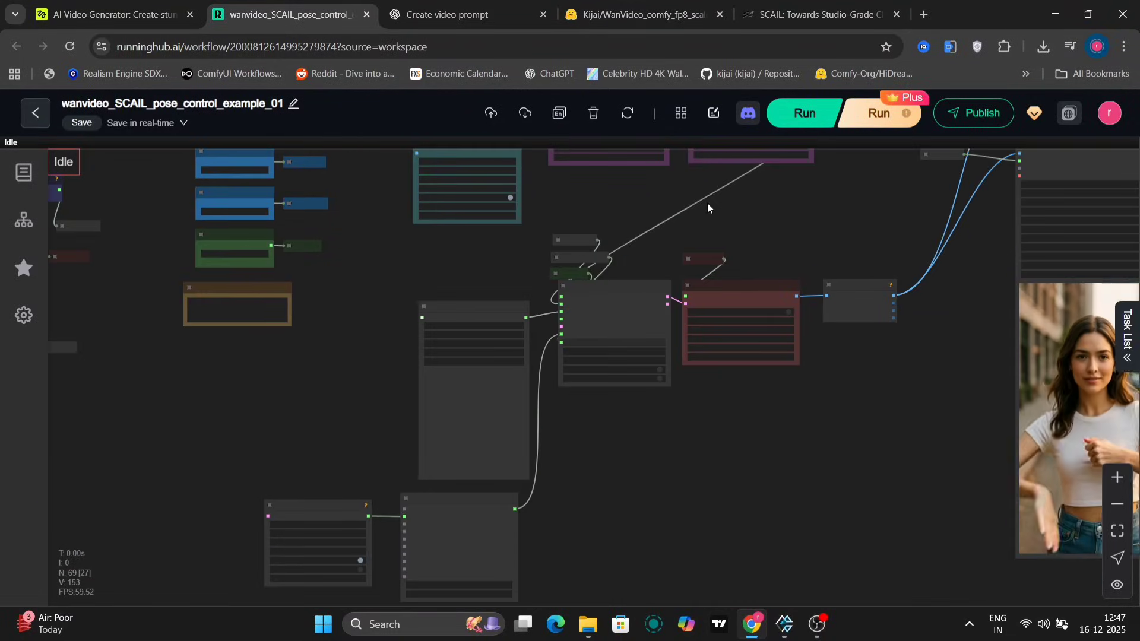
scroll(738, 370, up, 5)
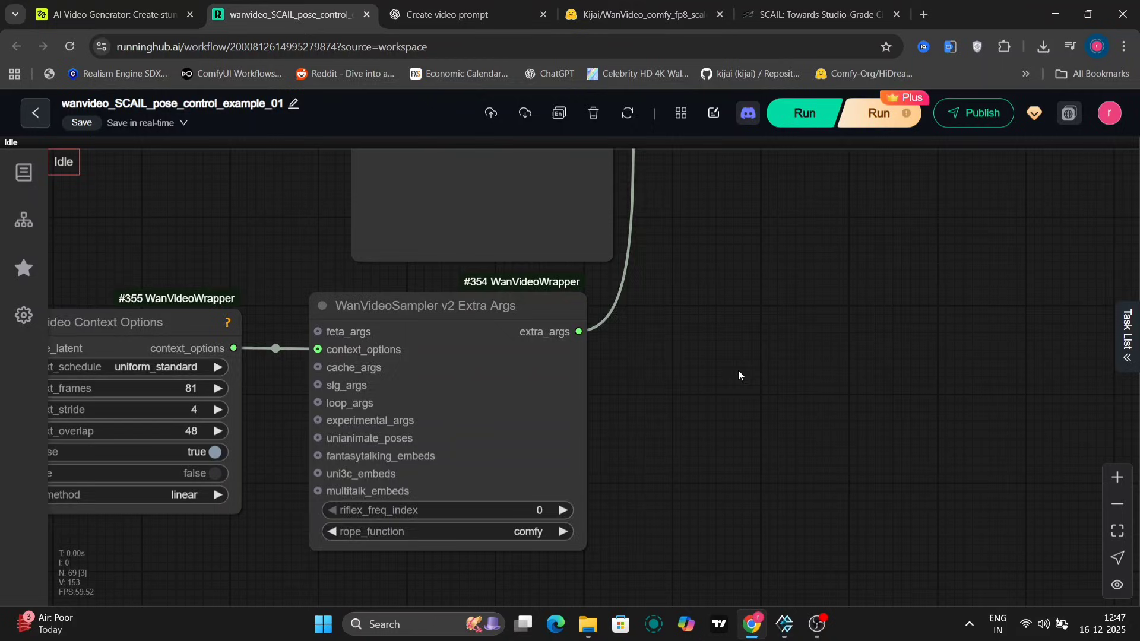
drag(738, 369, 843, 333)
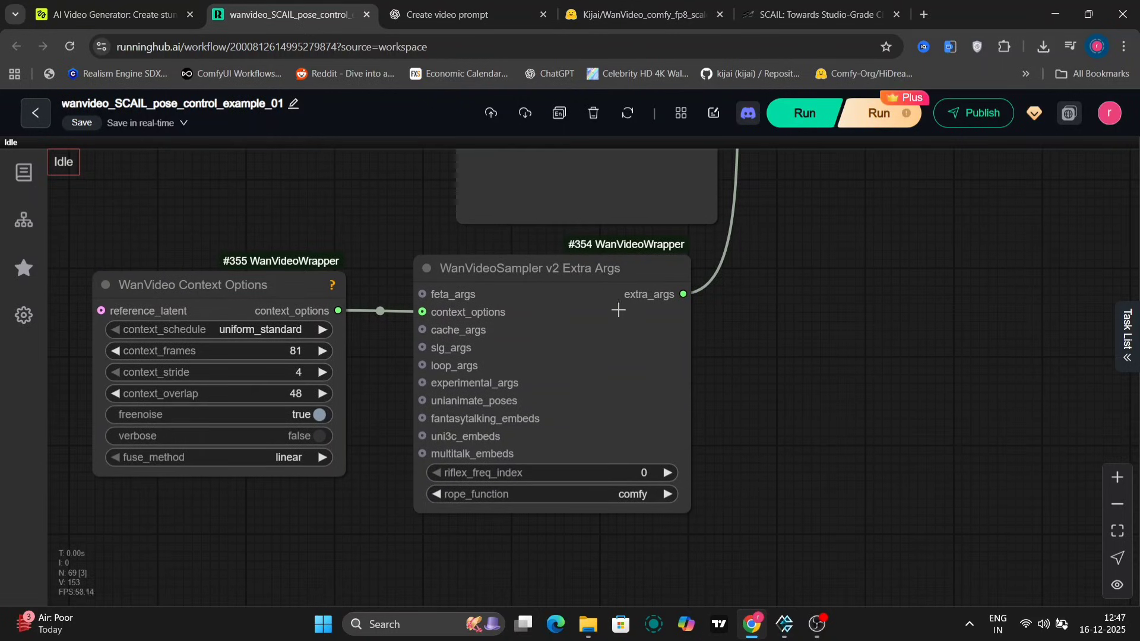
drag(771, 249, 700, 598)
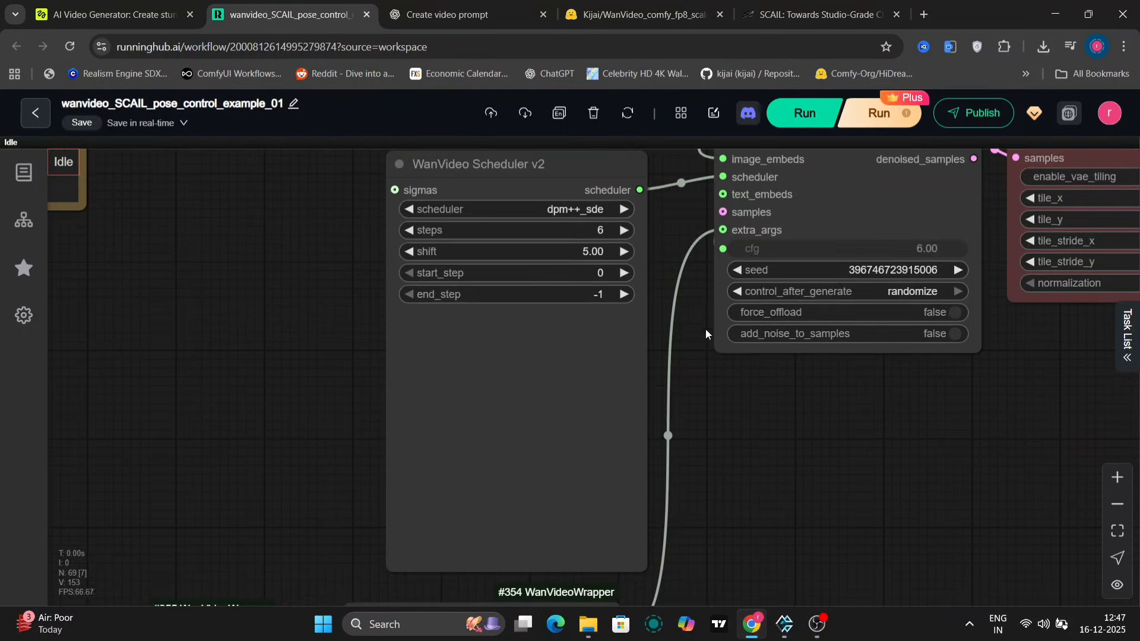
drag(682, 237, 675, 407)
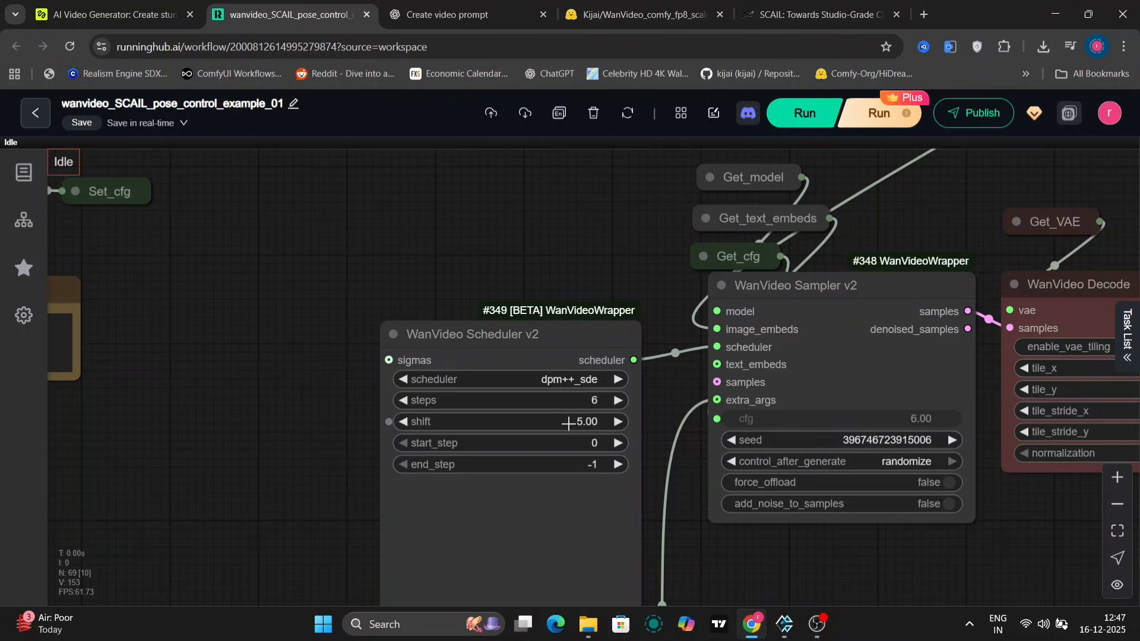
drag(704, 549, 643, 539)
drag(837, 247, 525, 315)
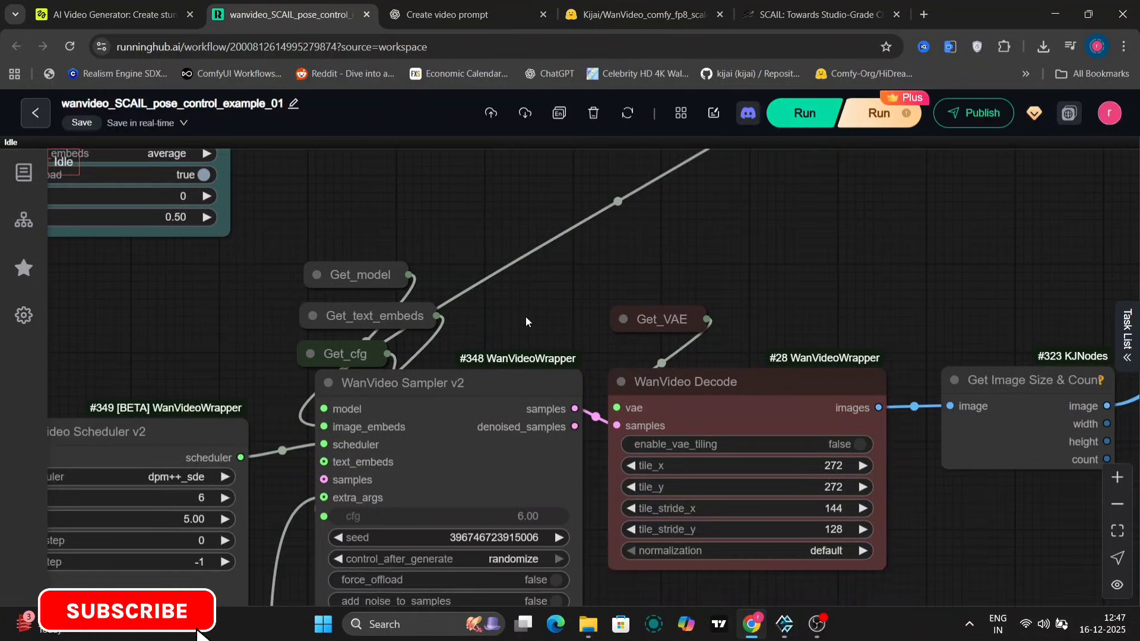
scroll(526, 316, down, 6)
drag(860, 247, 548, 172)
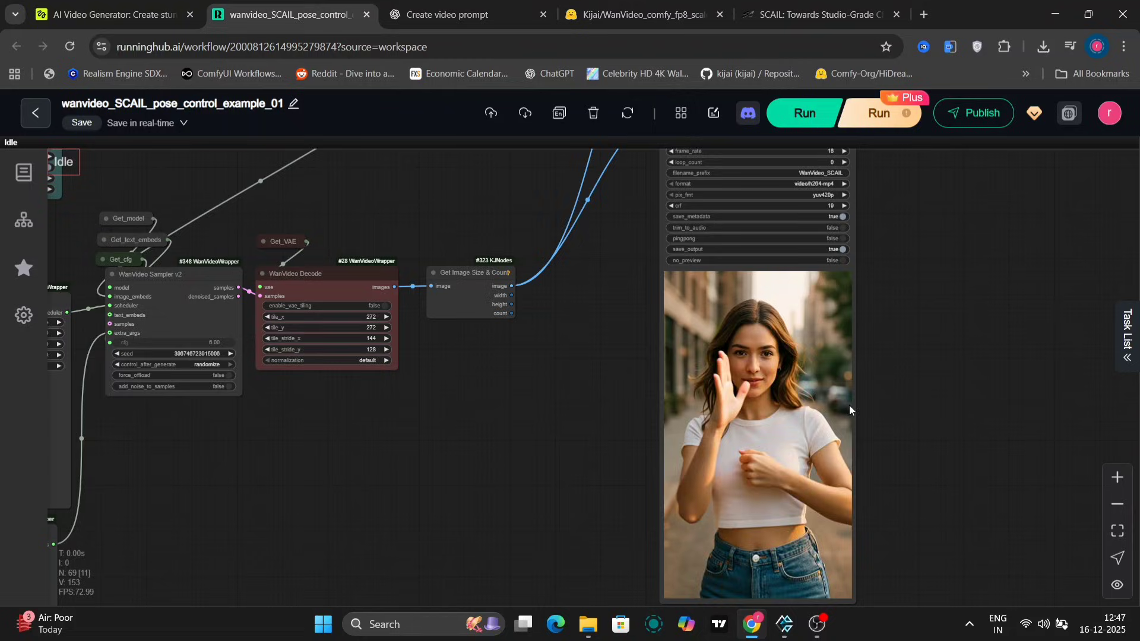
Step: Save the Video Combine preview as an mp4 file and dismiss Chrome's downloads list
scroll(827, 416, up, 3)
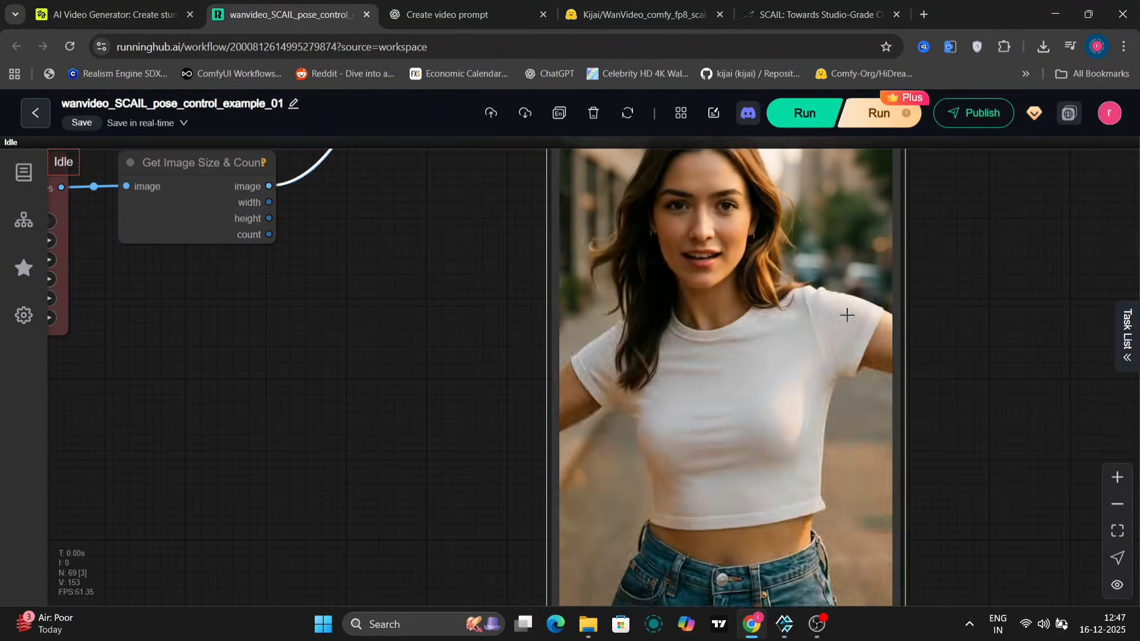
scroll(845, 319, down, 3)
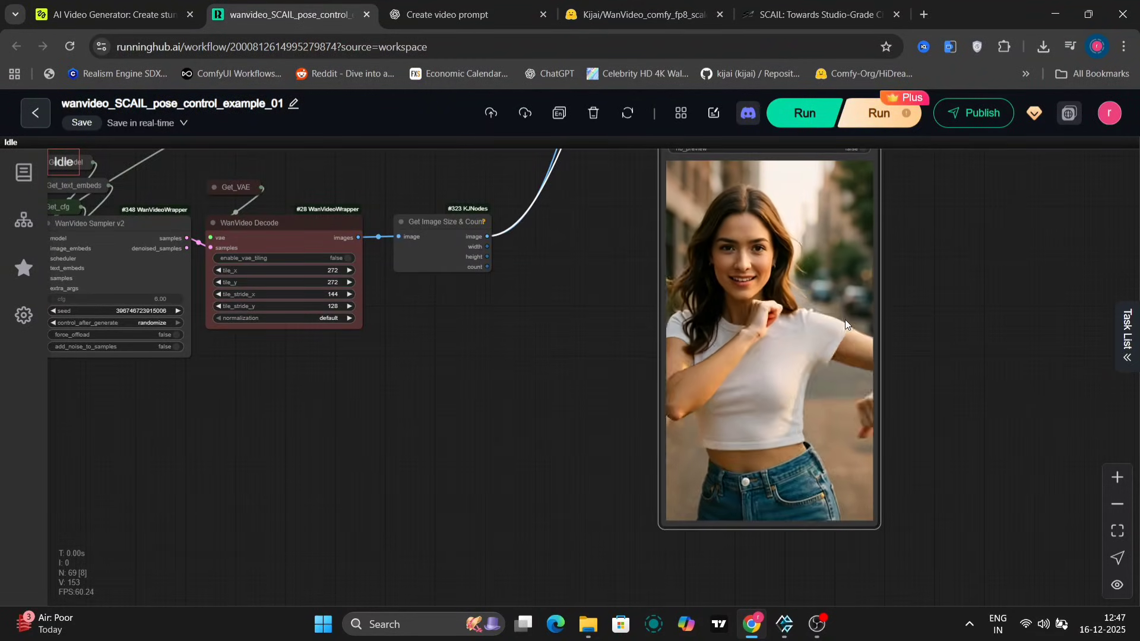
right_click(846, 319)
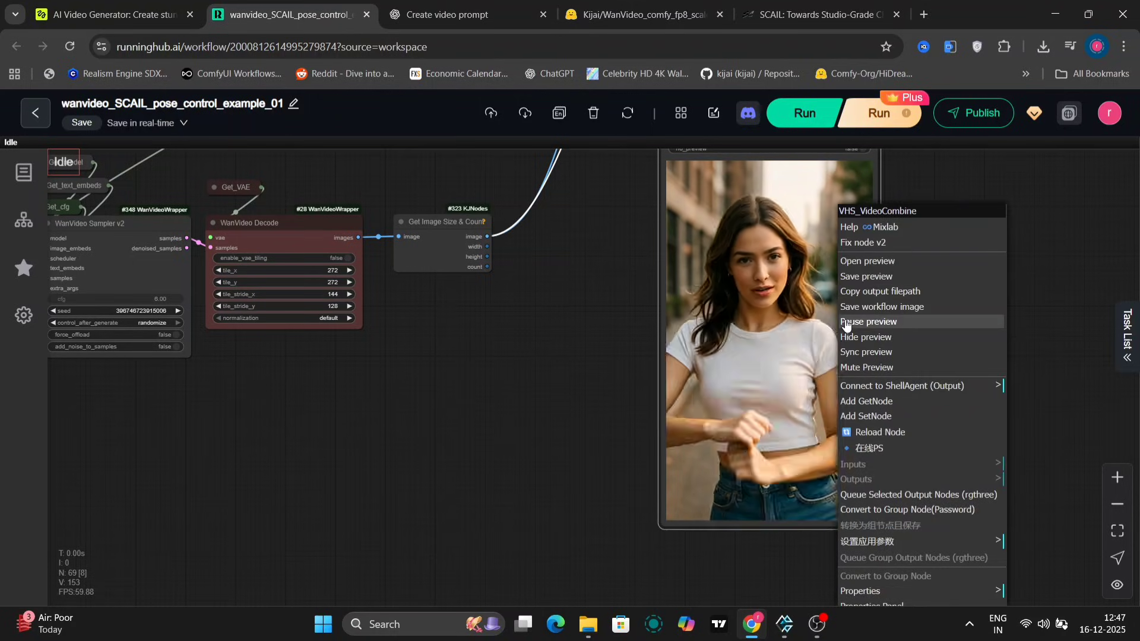
click(879, 277)
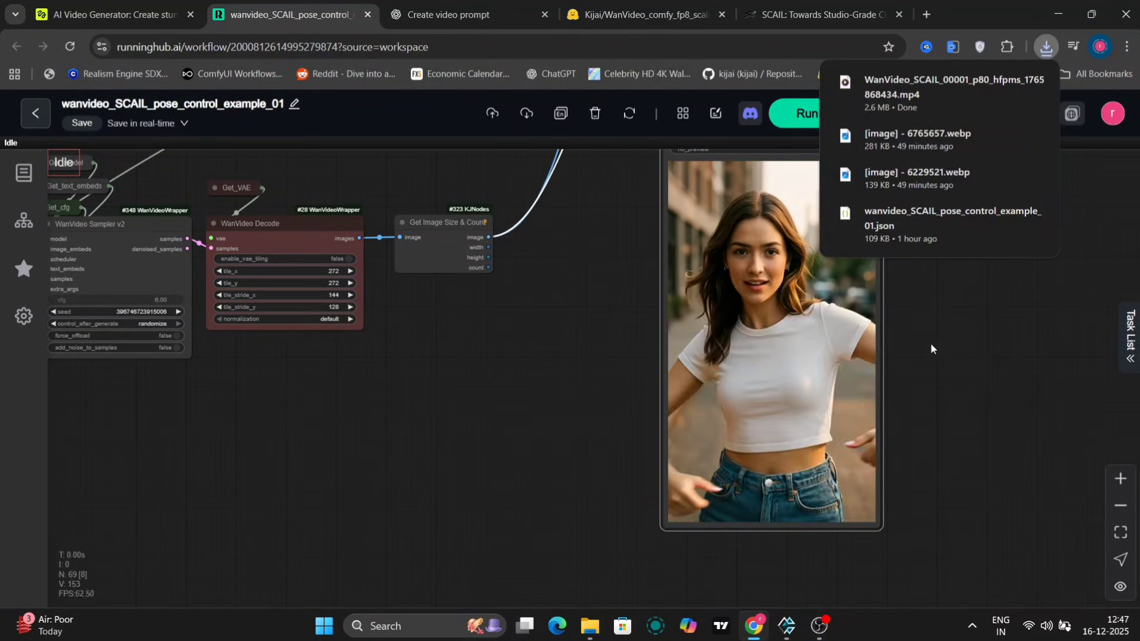
click(960, 362)
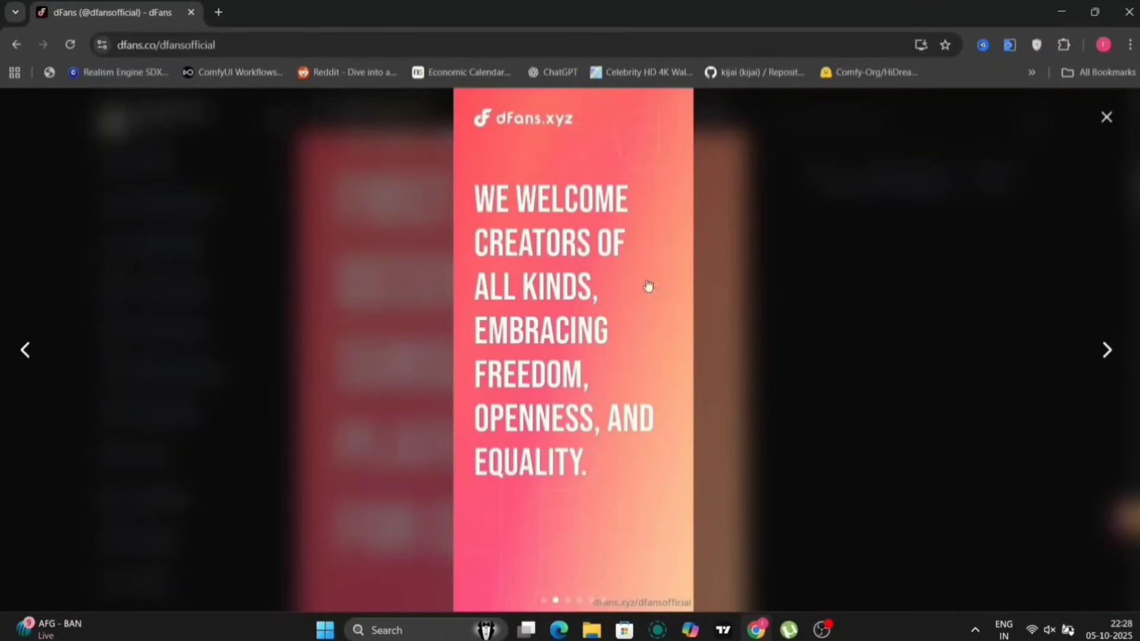
Step: Advance one promotional slide, close the viewer, and reopen the full-screen creator carousel
click(1109, 359)
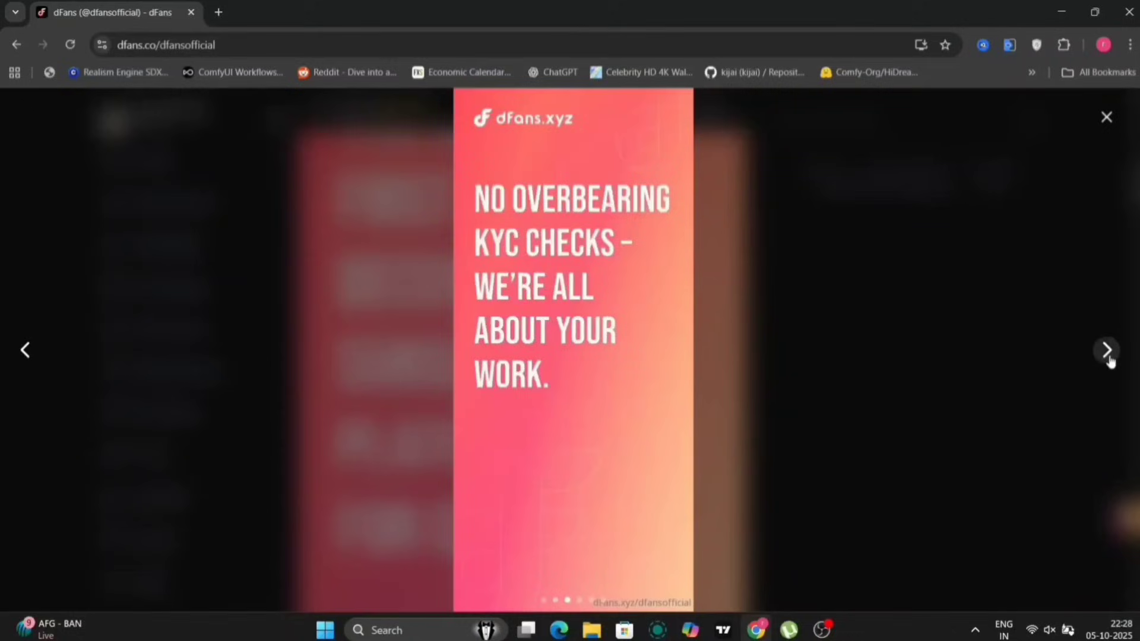
click(1107, 118)
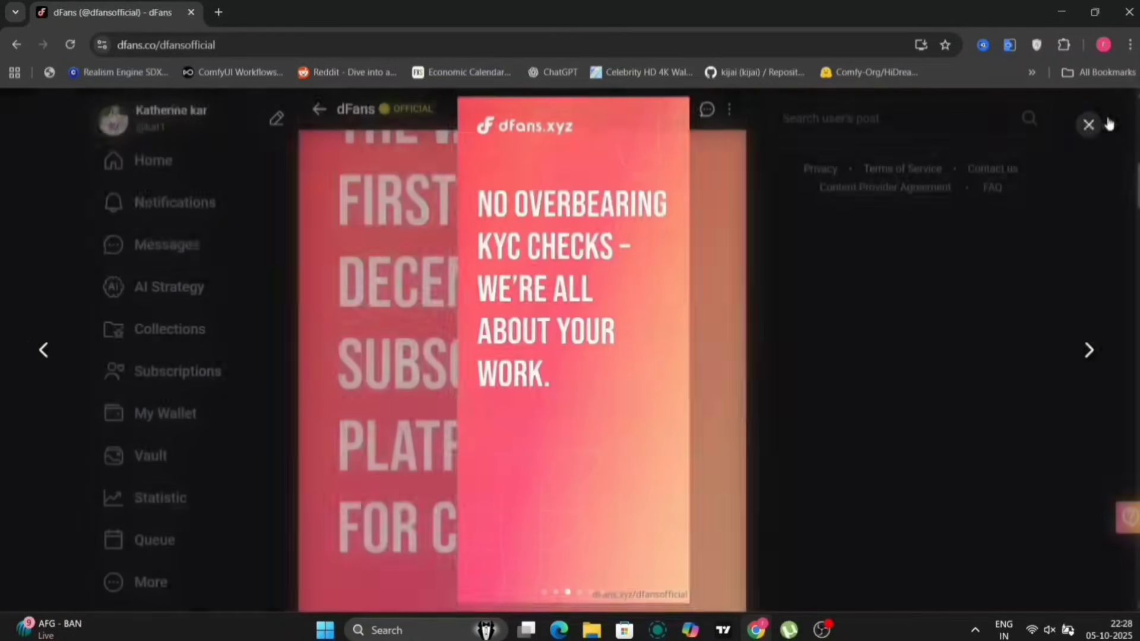
click(698, 387)
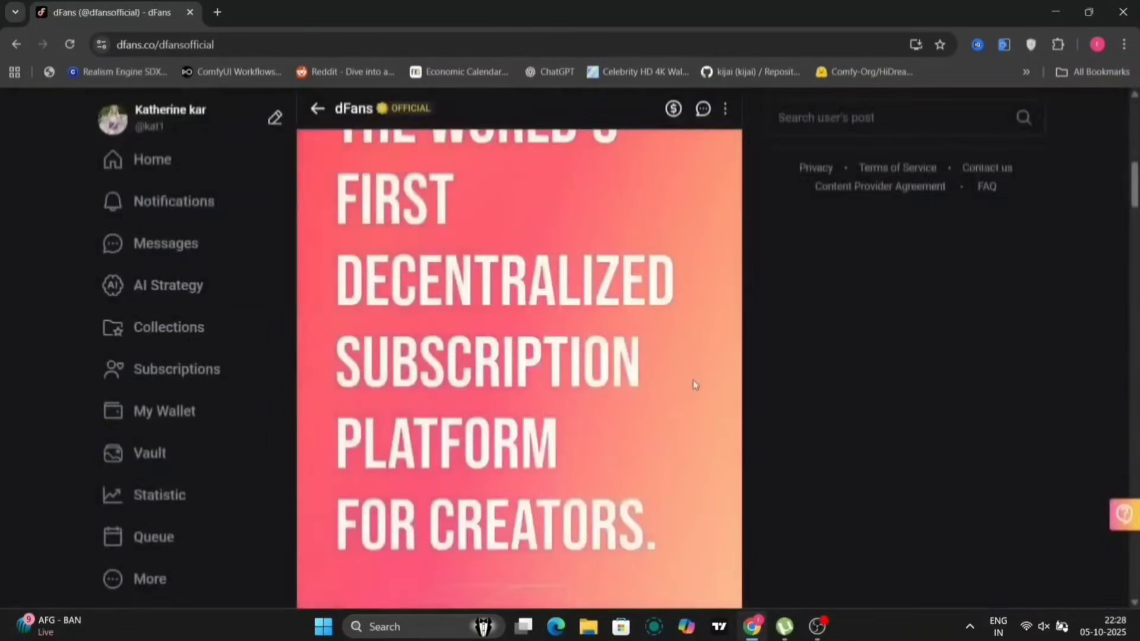
click(693, 380)
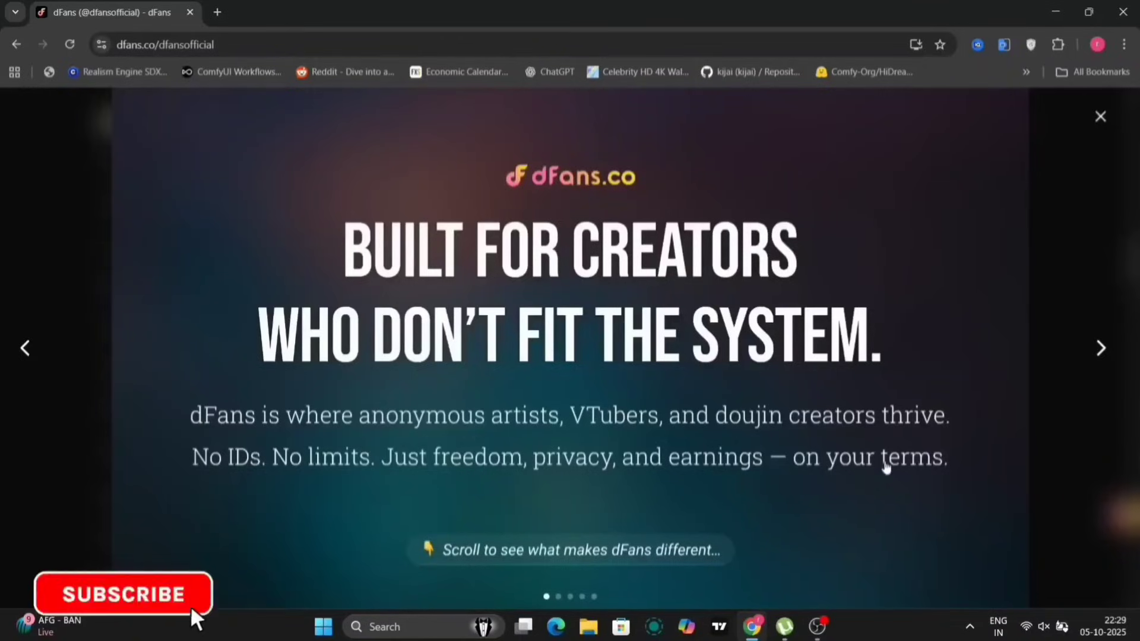
Step: Page through the NO ID. NO LIMITS., payouts, MONETIZE YOUR WAY. and AI slides, then close the viewer
click(1100, 349)
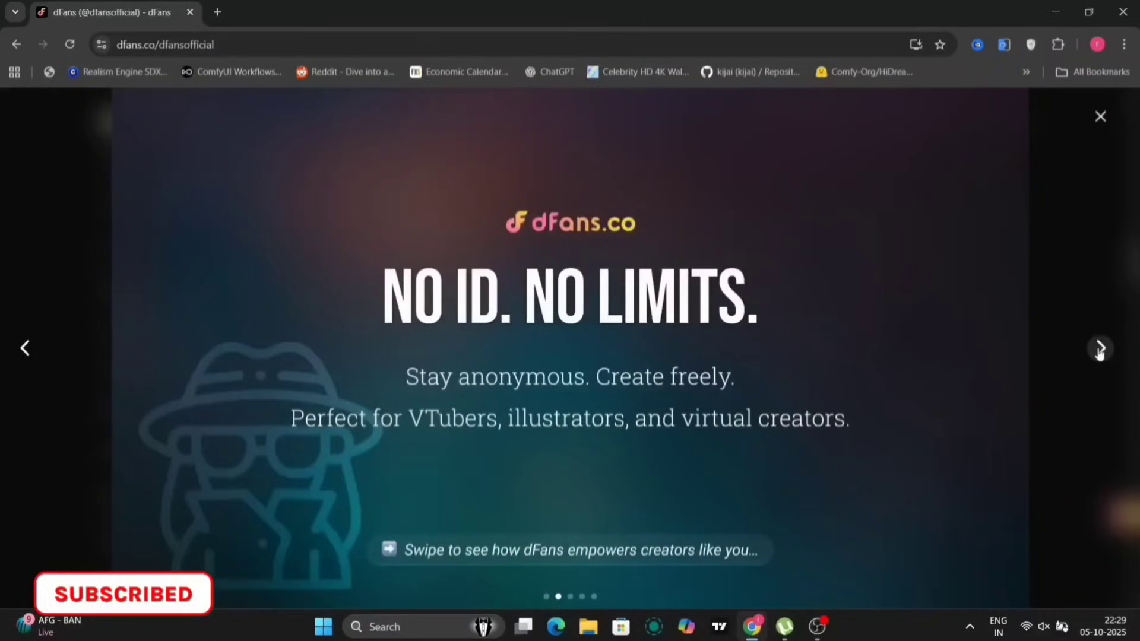
click(1099, 349)
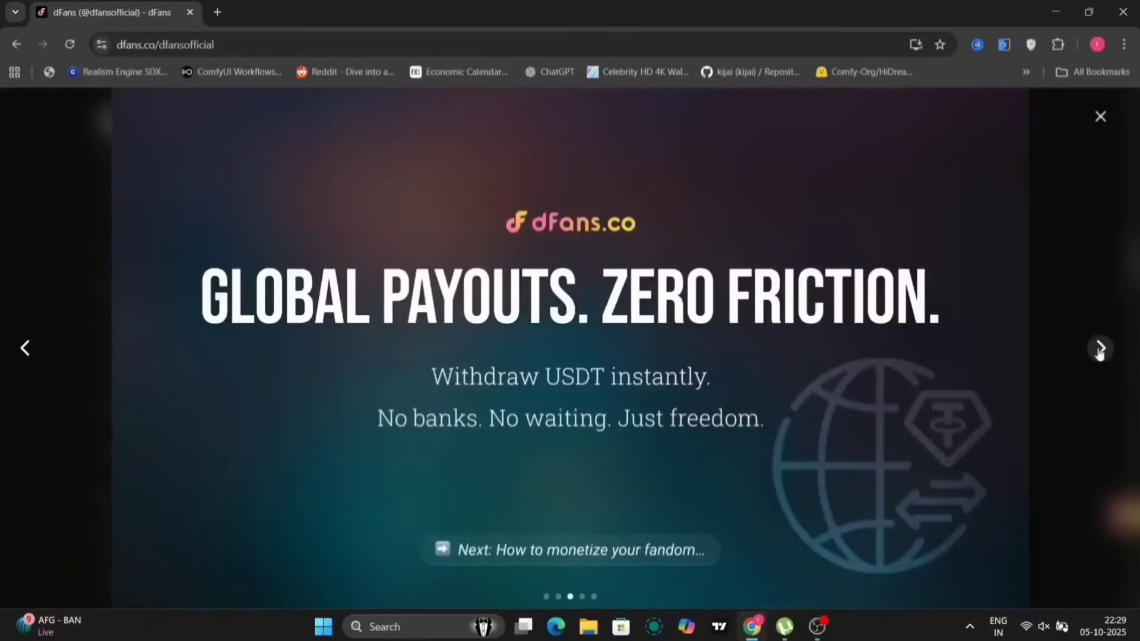
click(1100, 349)
click(1099, 349)
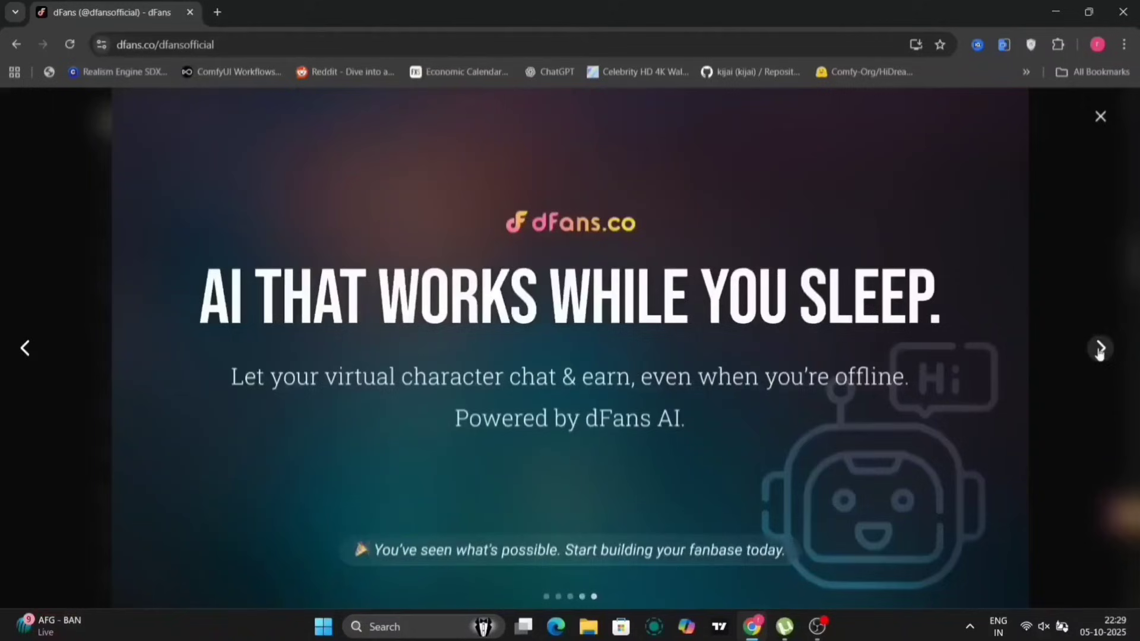
click(1099, 349)
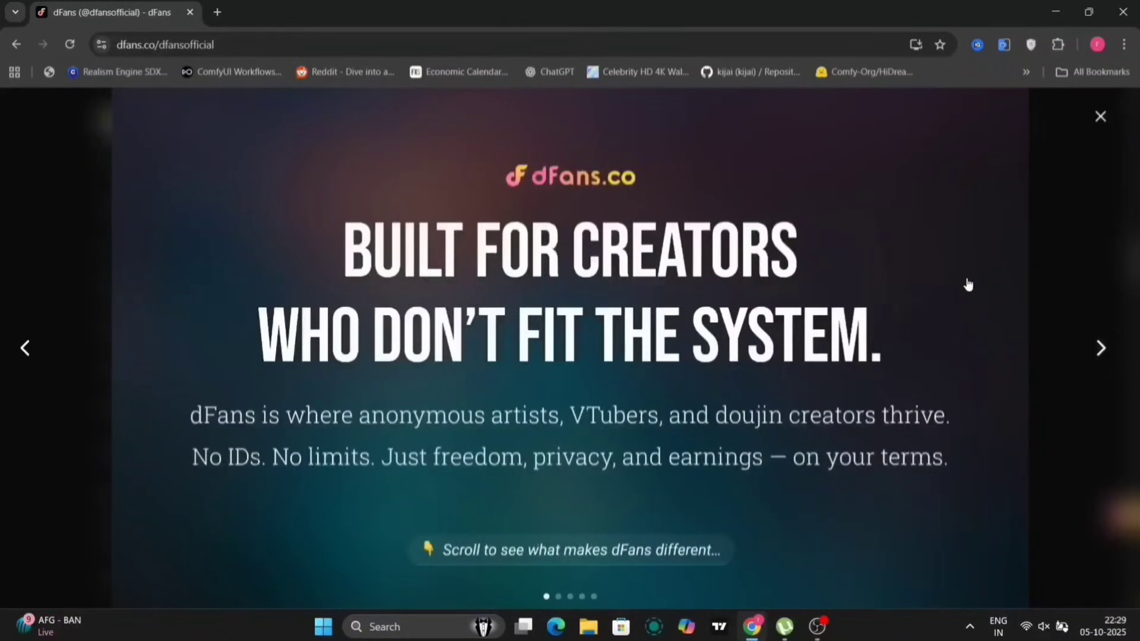
click(1101, 117)
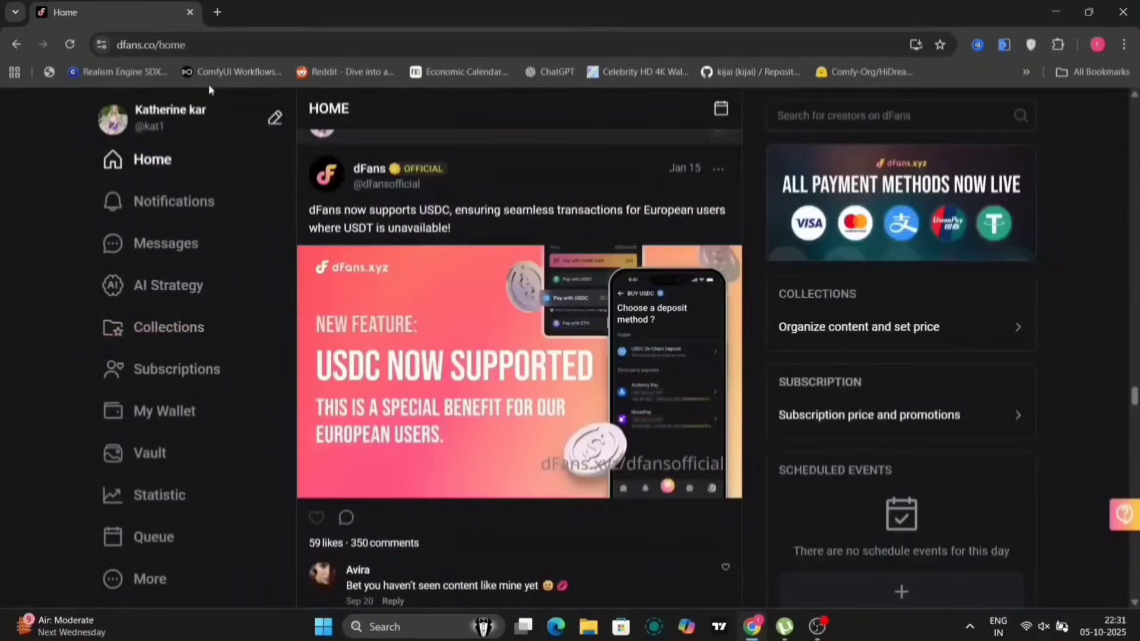
Step: Open the AI Analytics report for 2025-09-16 – 2025-09-29 and scroll through its suggestions
click(152, 288)
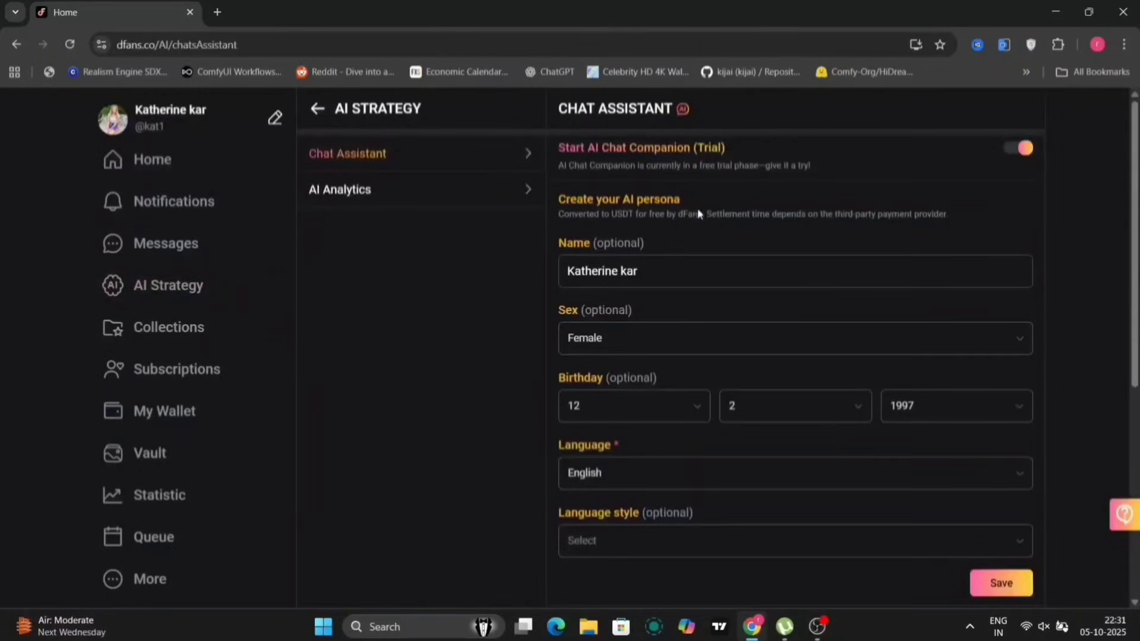
scroll(866, 216, down, 5)
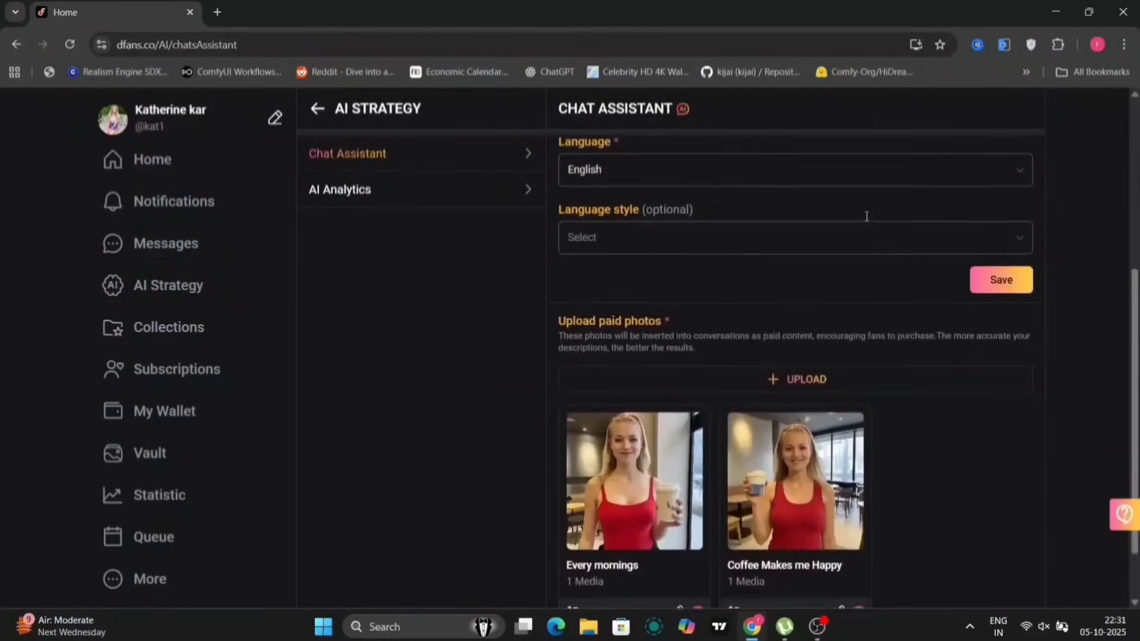
click(466, 193)
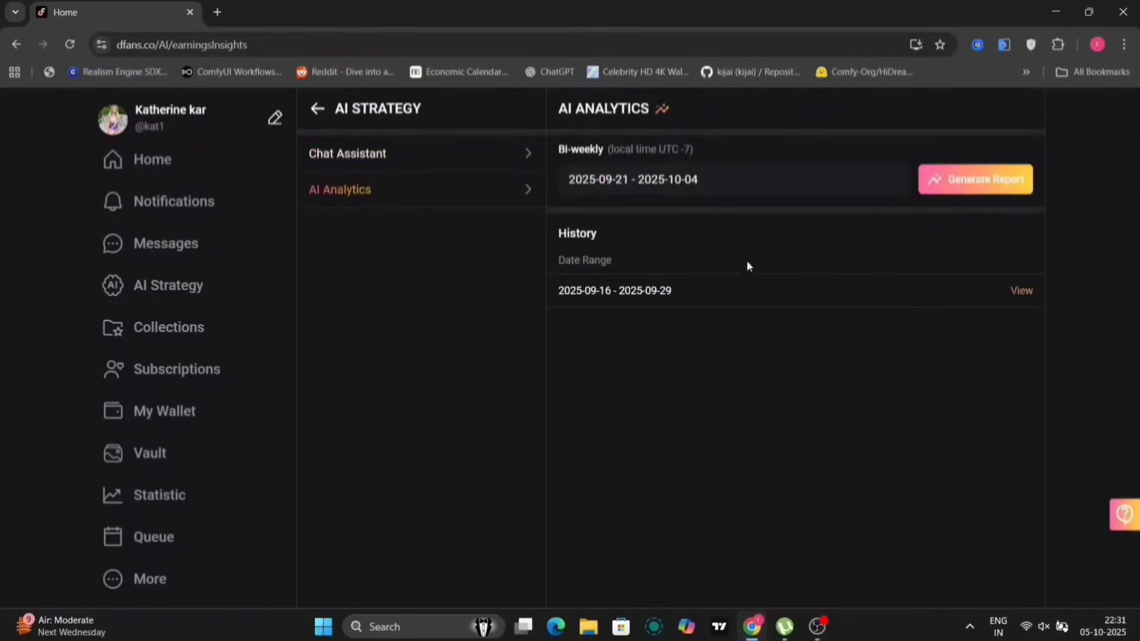
click(1022, 291)
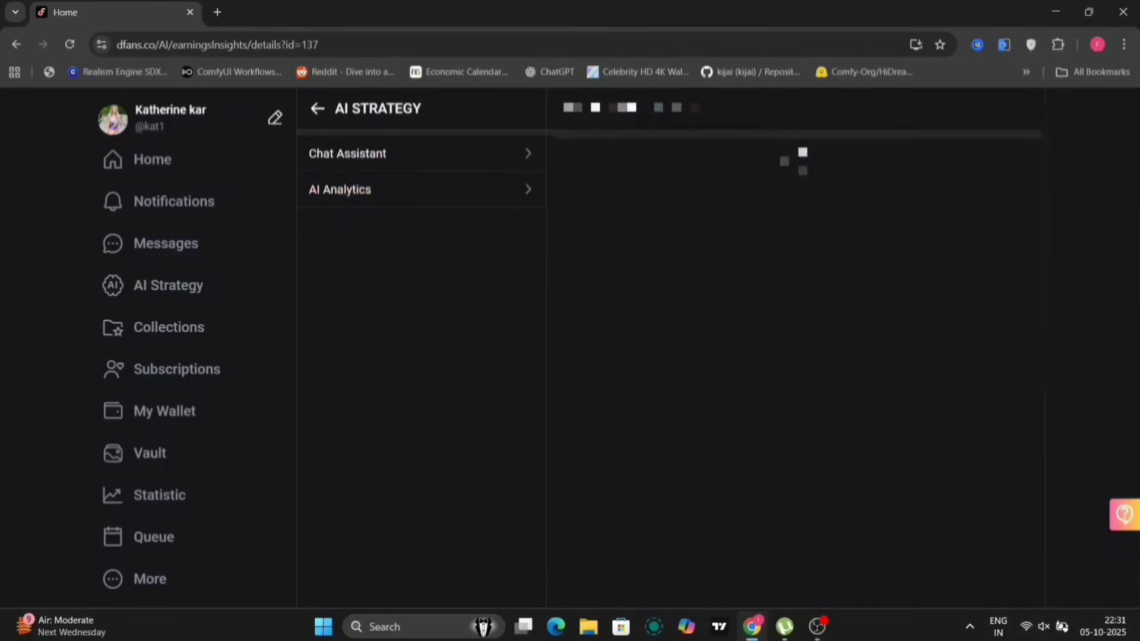
scroll(796, 368, up, 1)
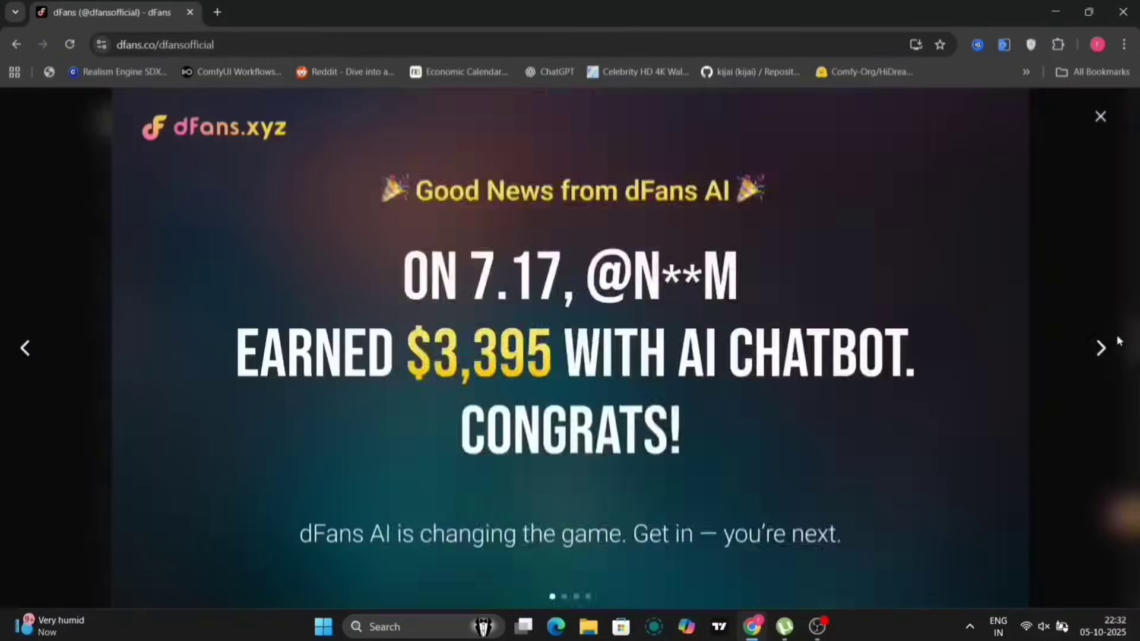
Step: Step through three story slides, then close and reopen the stories at 'Built for creators'
click(1101, 347)
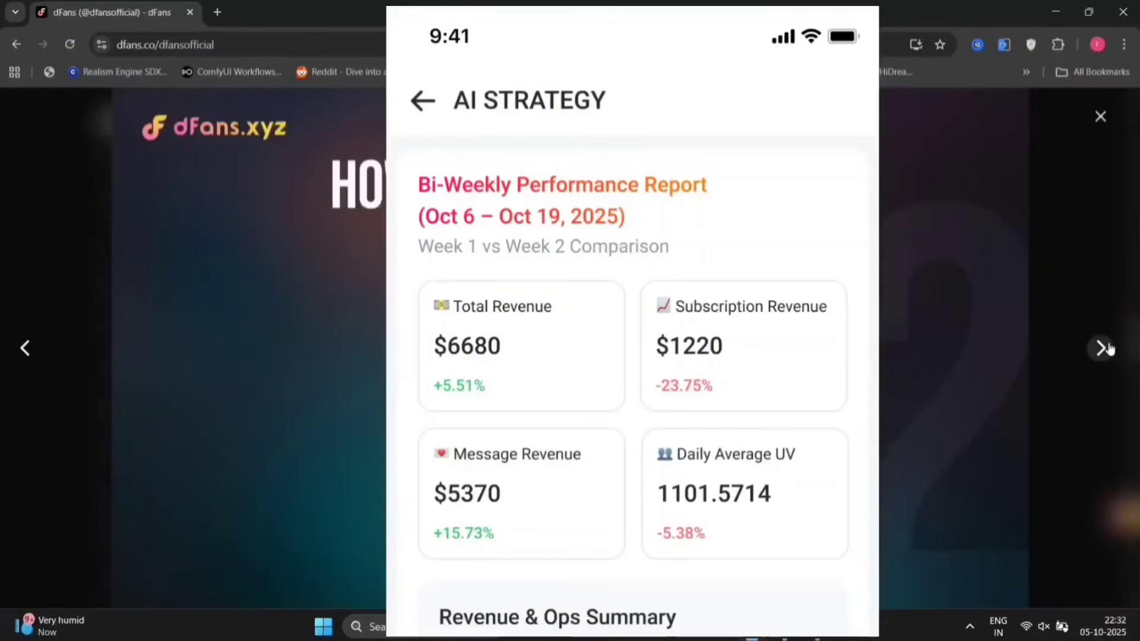
click(1104, 346)
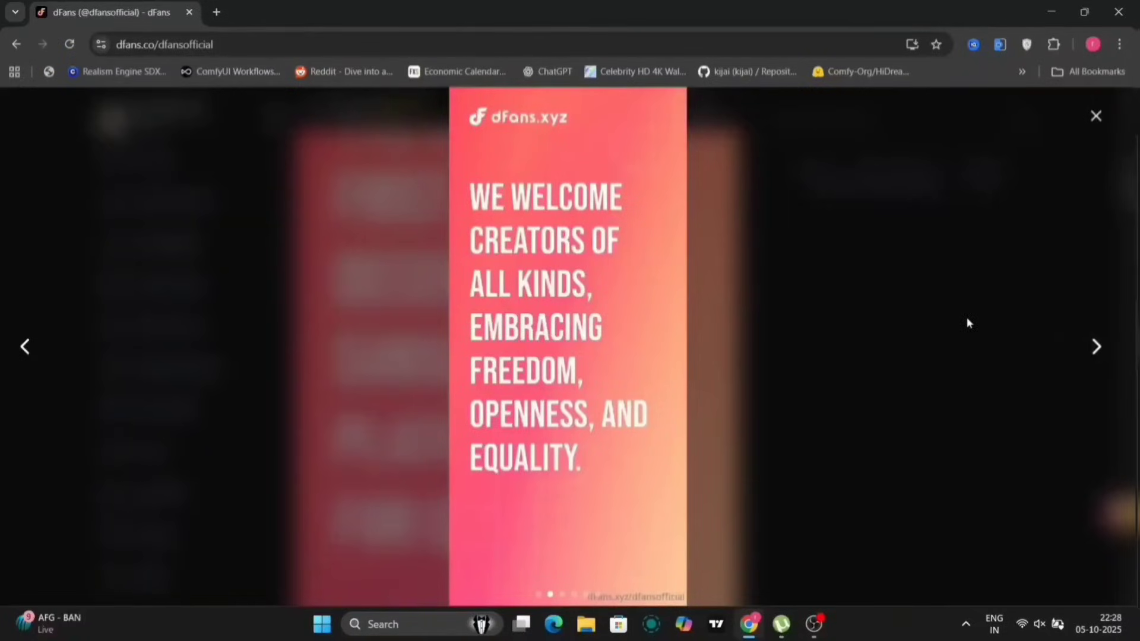
click(1097, 352)
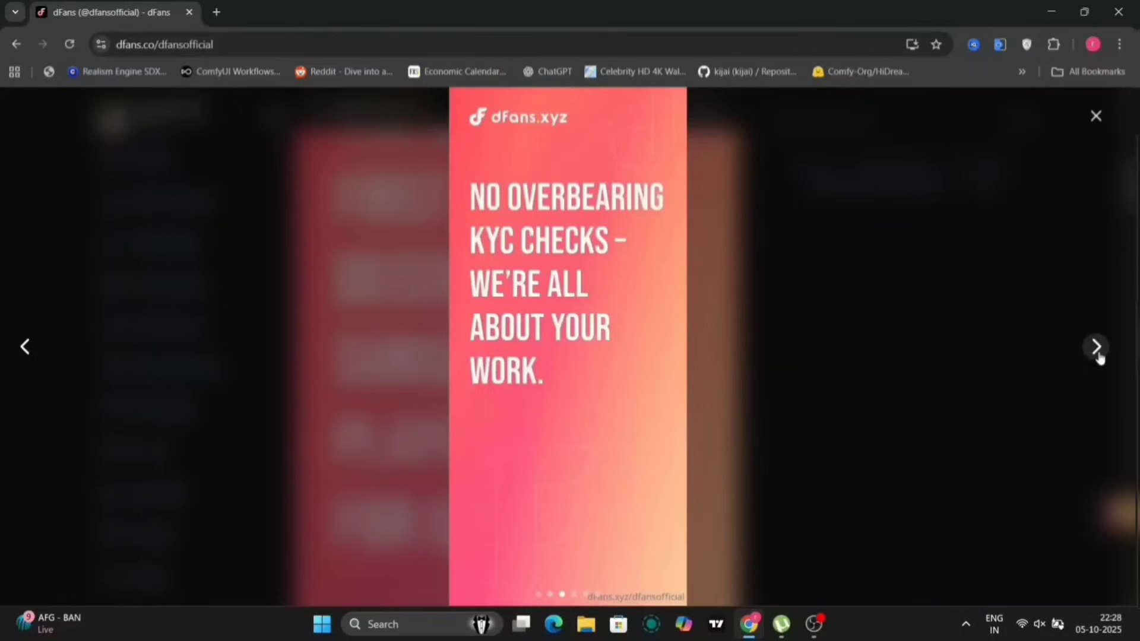
click(1096, 117)
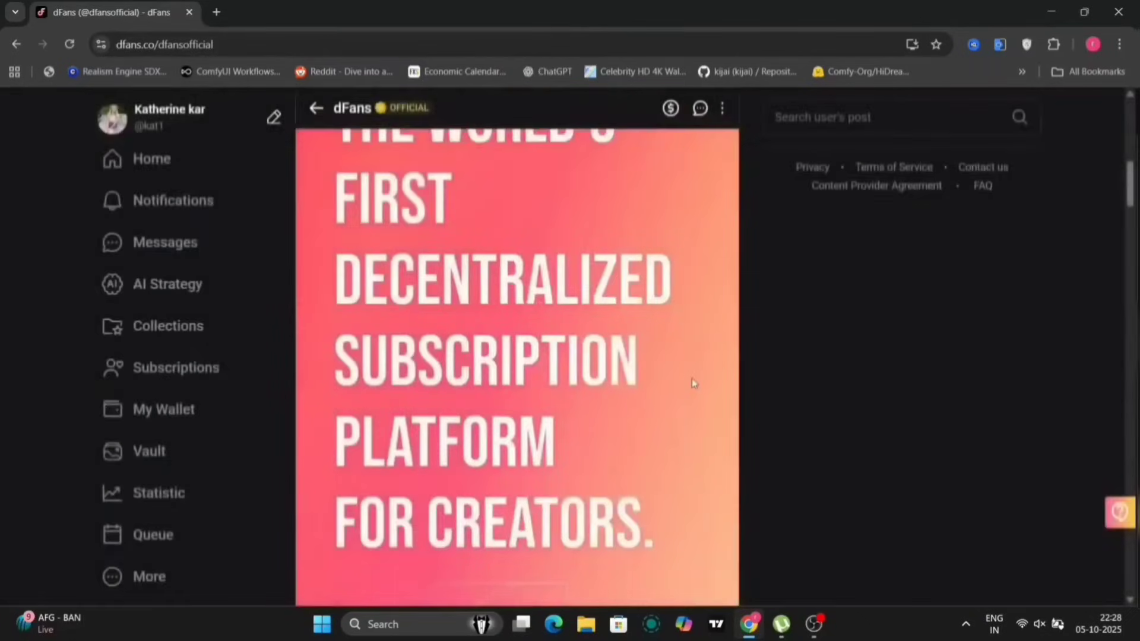
click(689, 379)
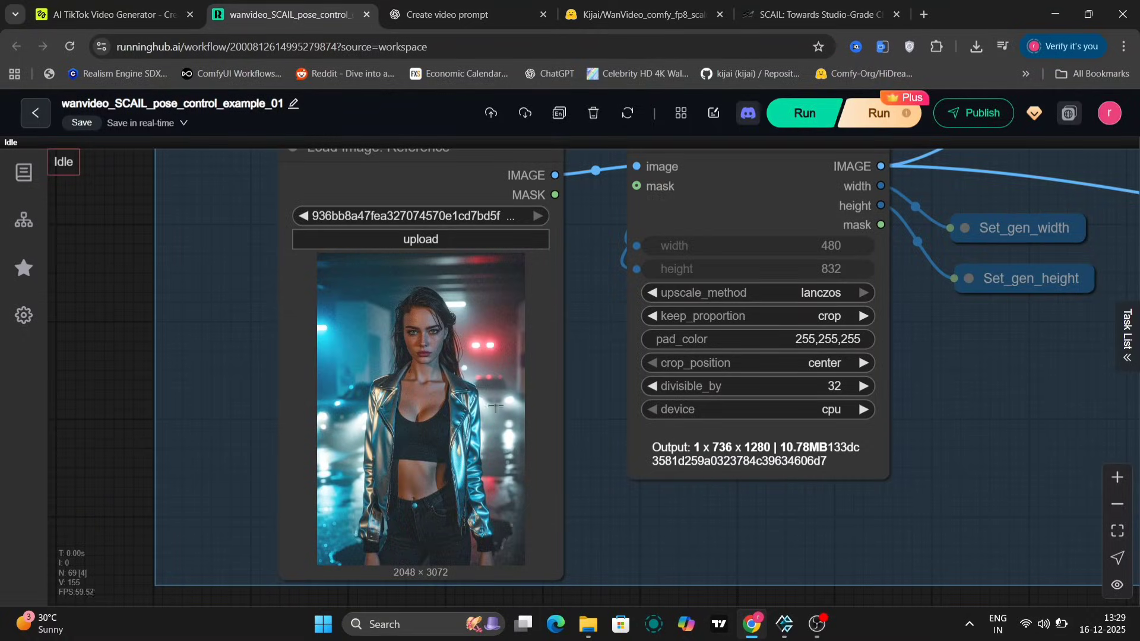
scroll(568, 344, down, 3)
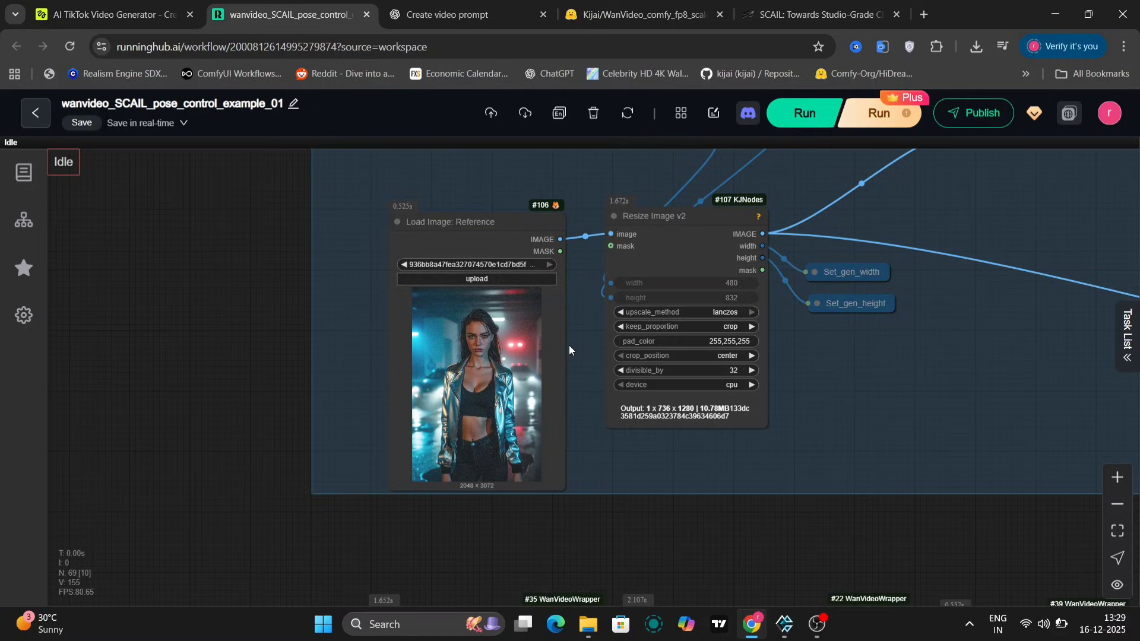
drag(545, 460, 545, 513)
scroll(545, 514, up, 3)
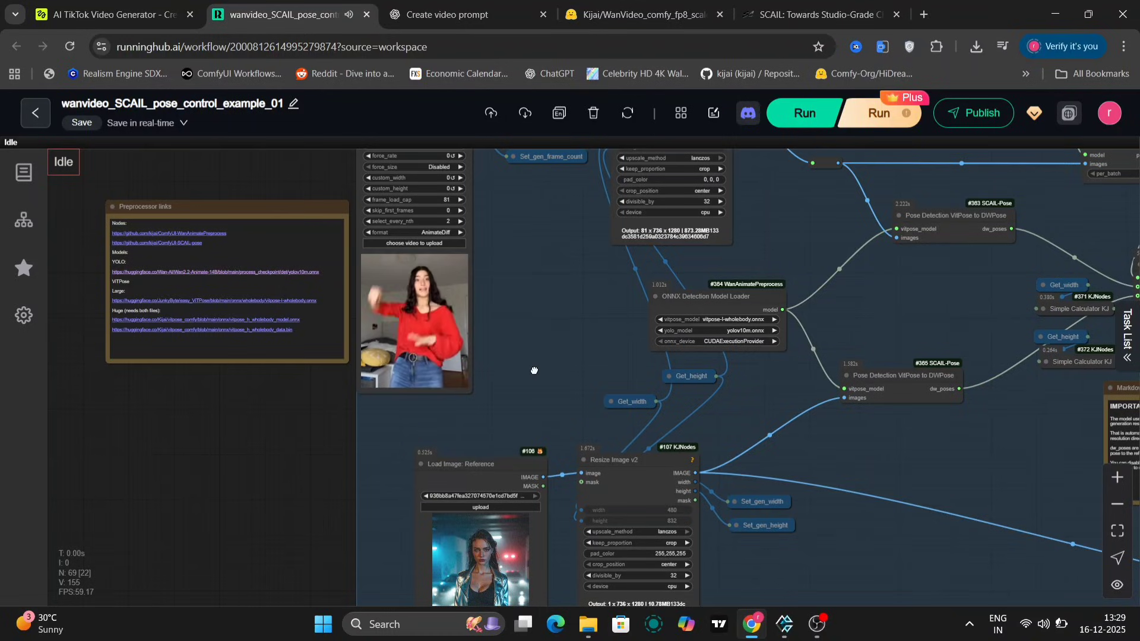
drag(534, 375, 383, 214)
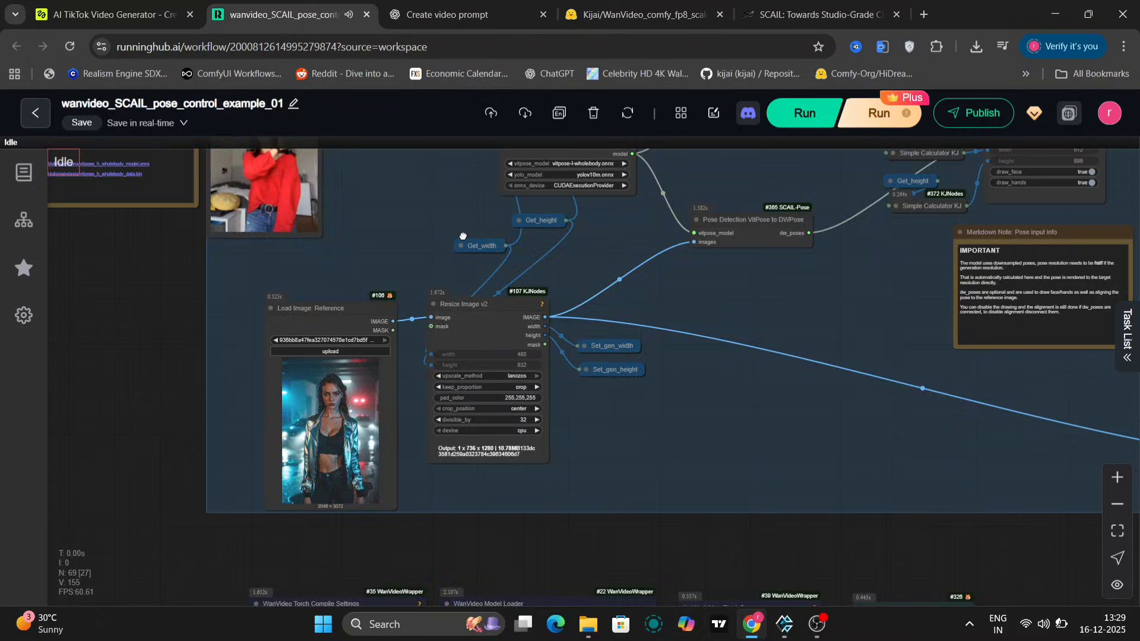
scroll(565, 453, down, 3)
scroll(458, 220, up, 6)
scroll(458, 219, up, 2)
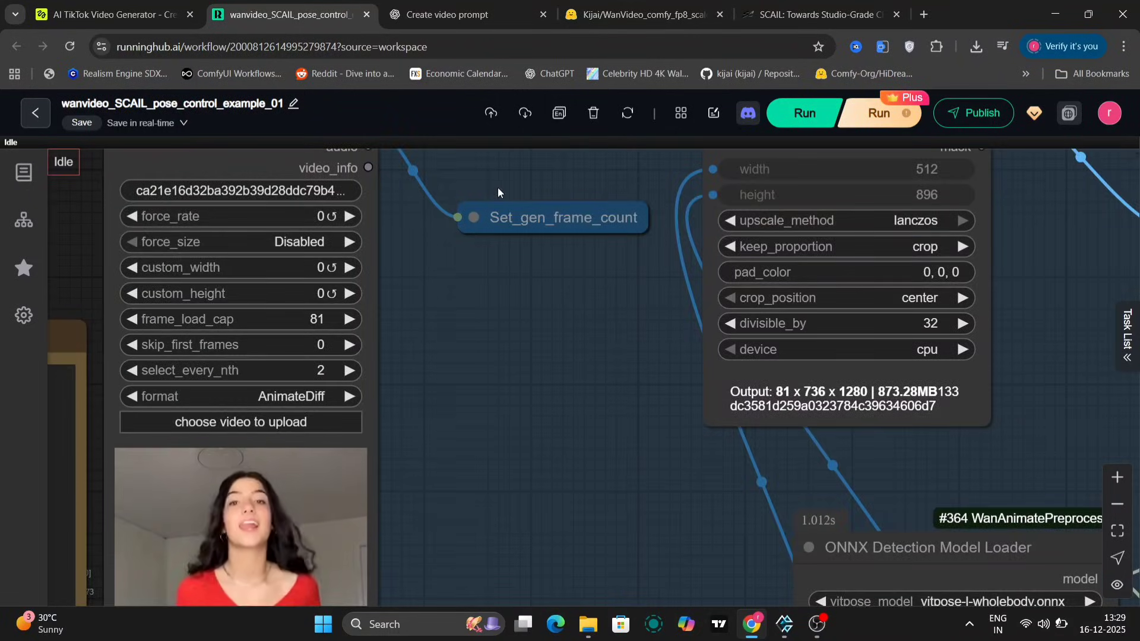
drag(498, 187, 462, 285)
scroll(508, 481, down, 3)
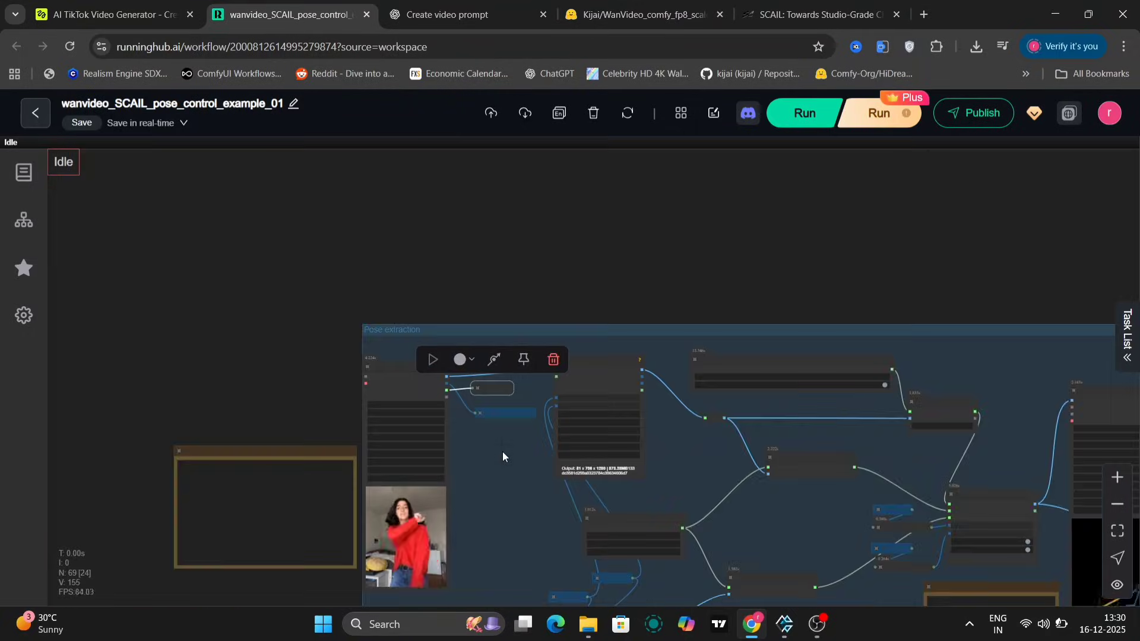
scroll(503, 451, down, 5)
scroll(525, 458, down, 5)
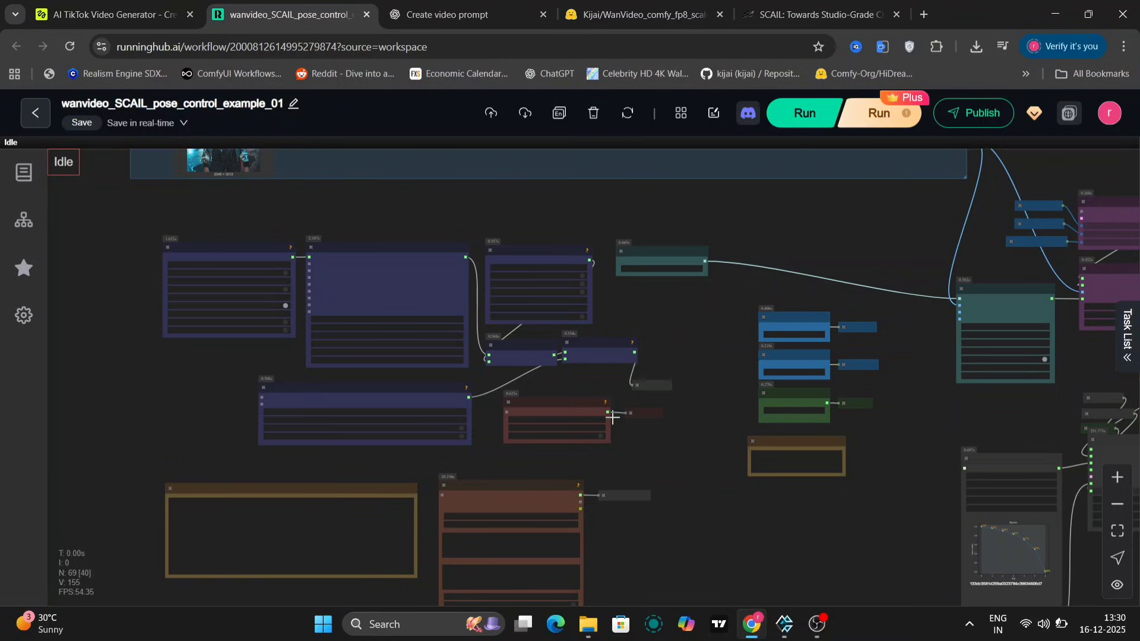
scroll(721, 488, down, 3)
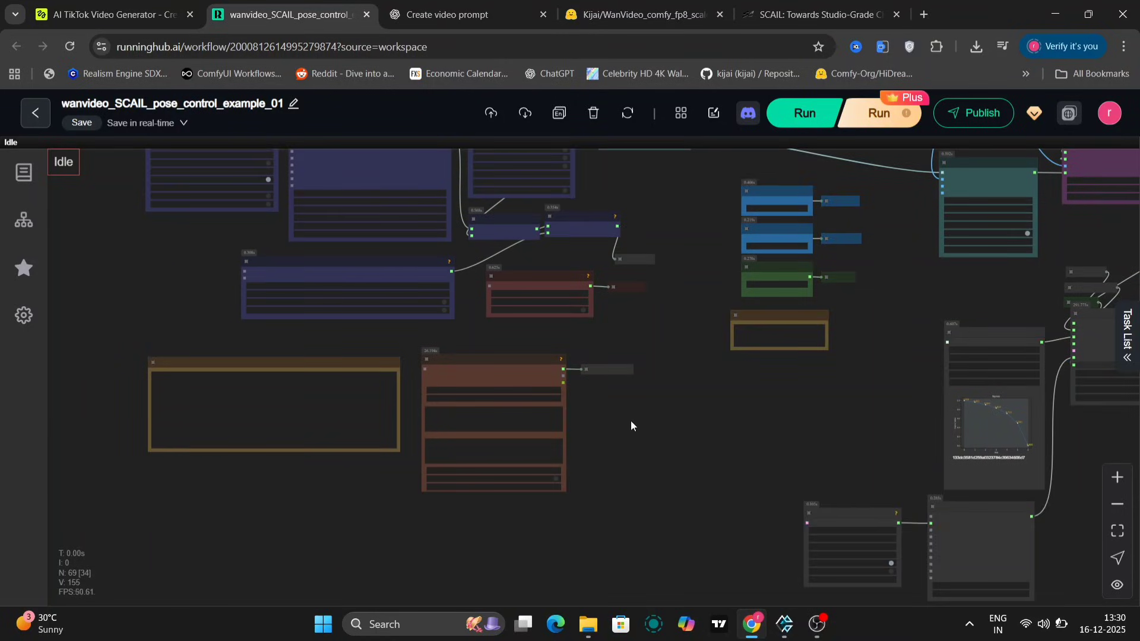
scroll(630, 421, up, 6)
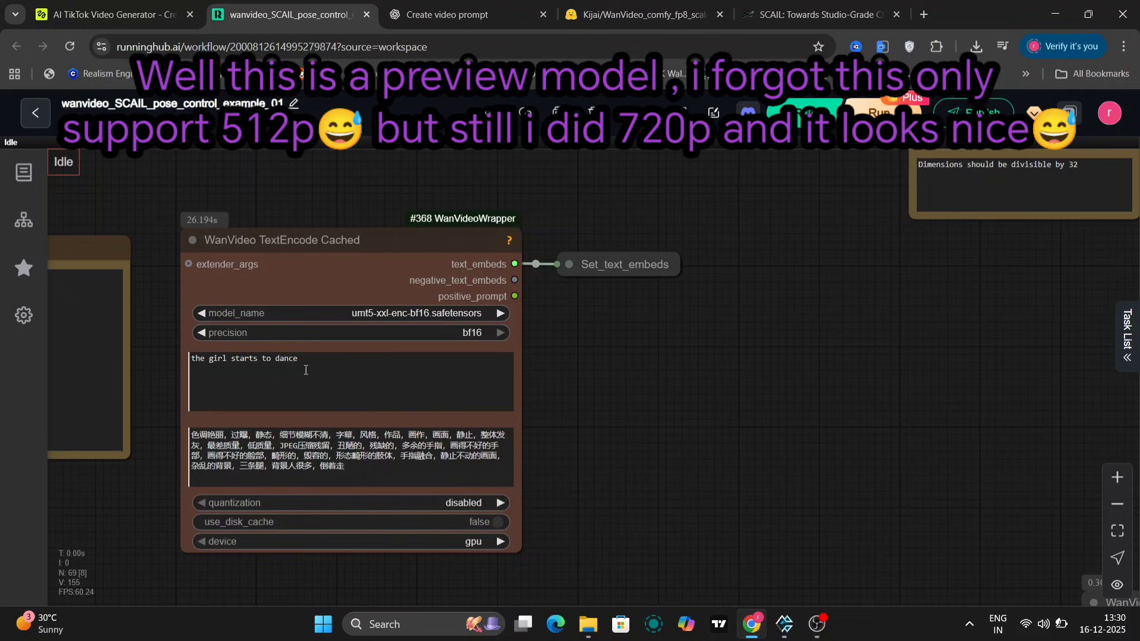
drag(871, 324, 457, 599)
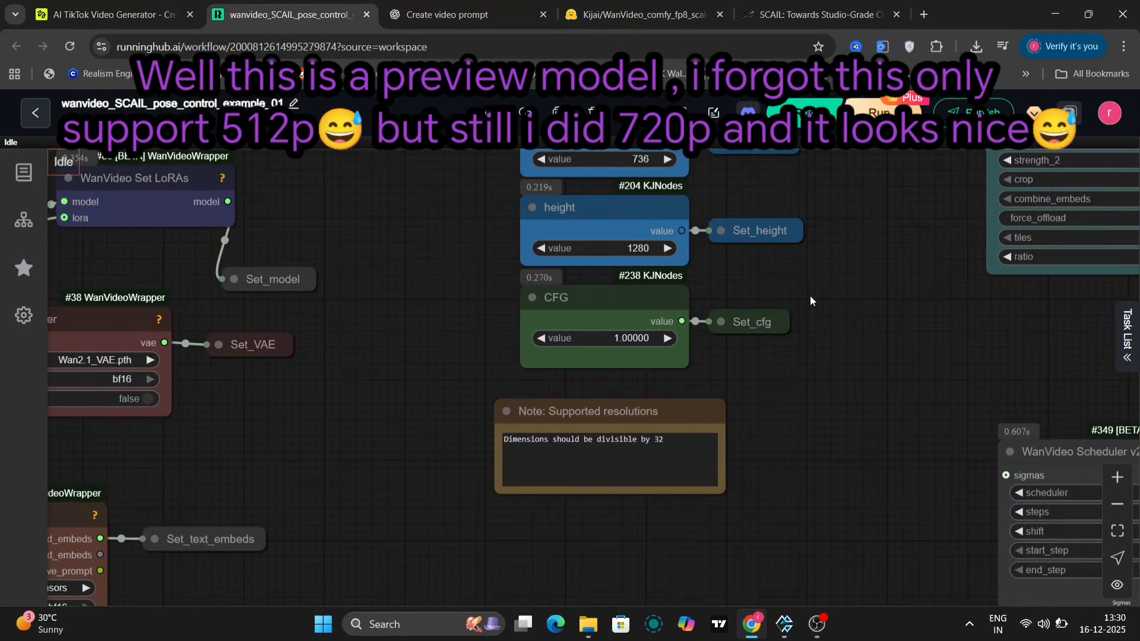
drag(855, 264, 846, 384)
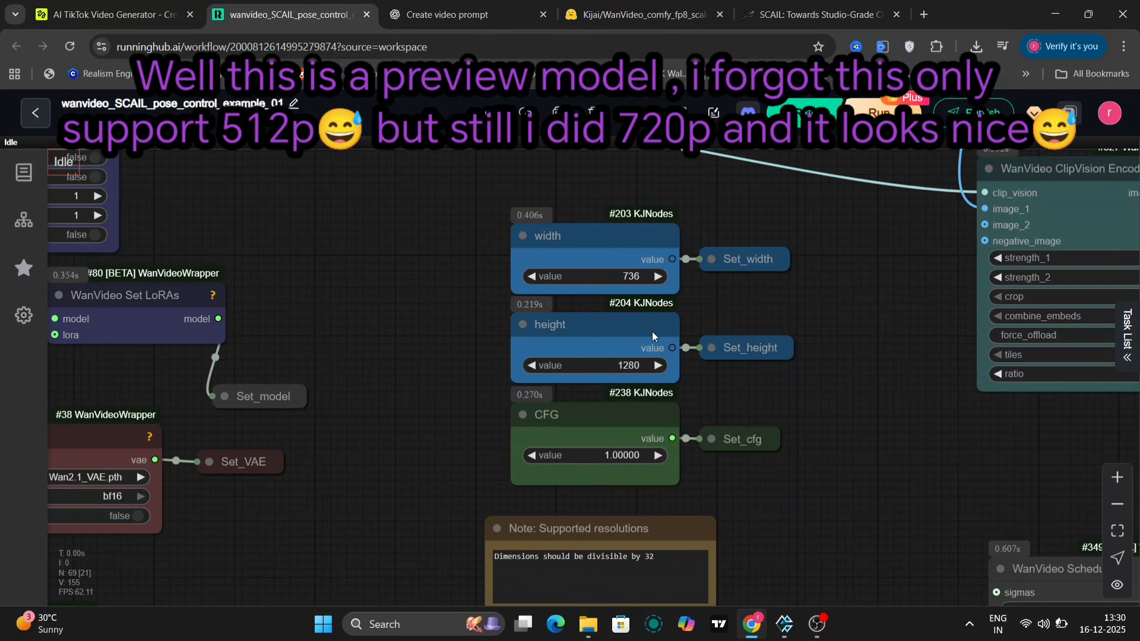
scroll(829, 377, down, 5)
drag(829, 377, 512, 358)
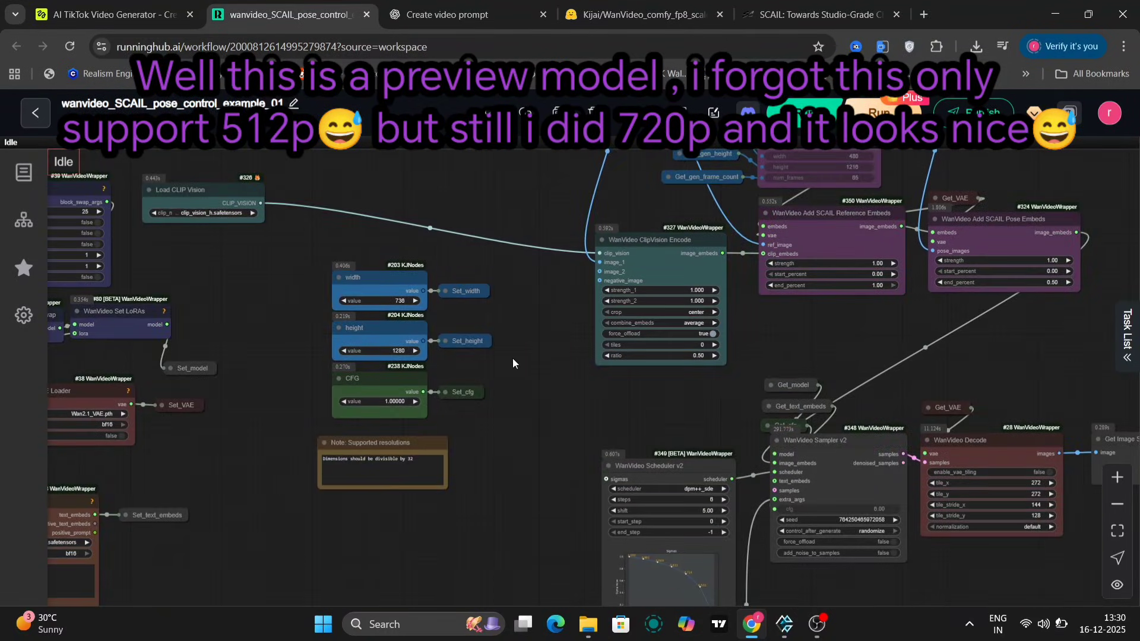
drag(816, 348, 656, 234)
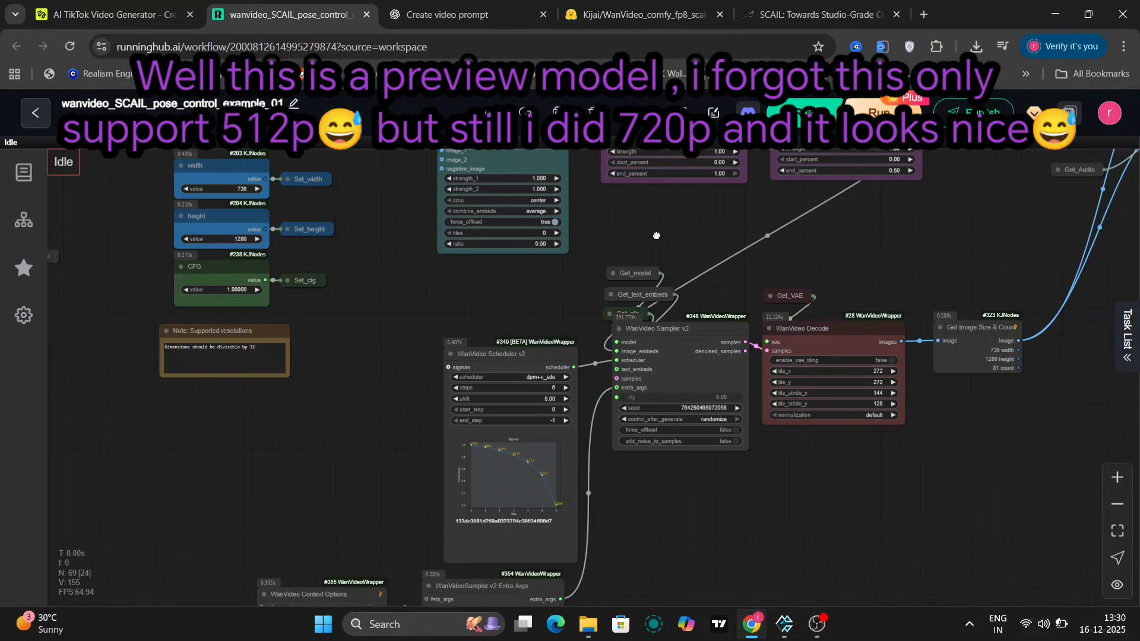
drag(739, 541, 681, 361)
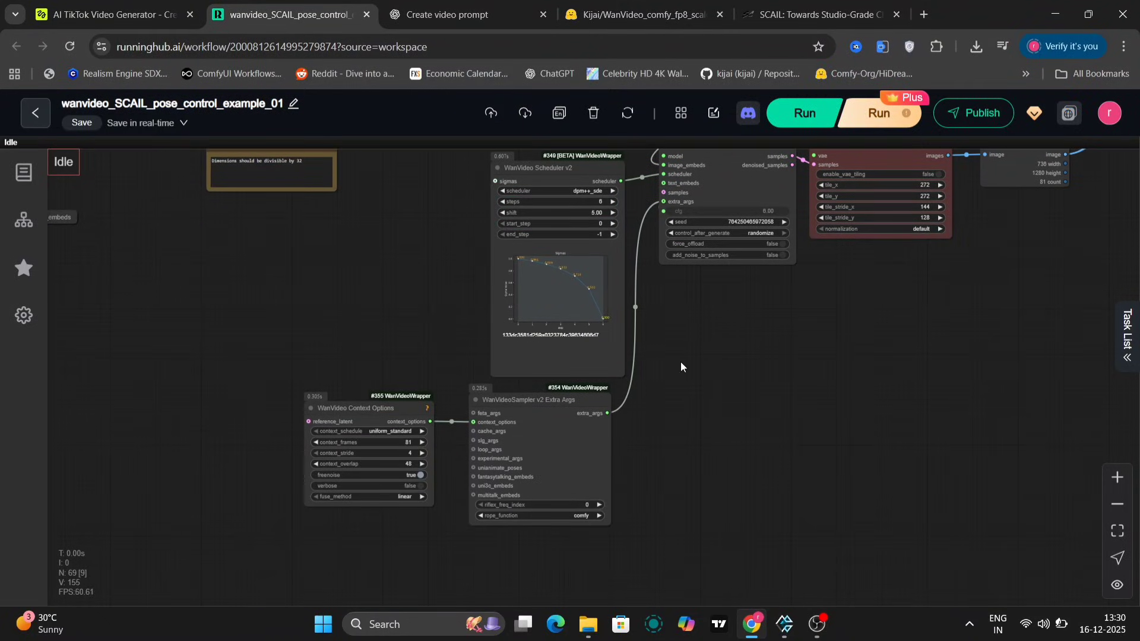
drag(777, 355, 688, 476)
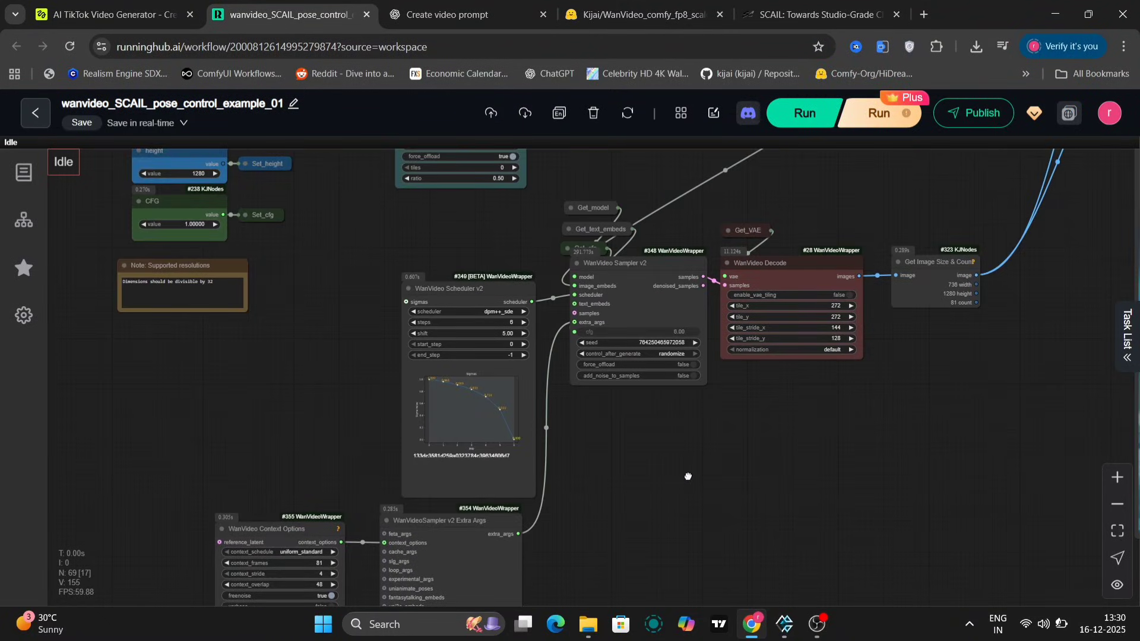
scroll(688, 477, up, 3)
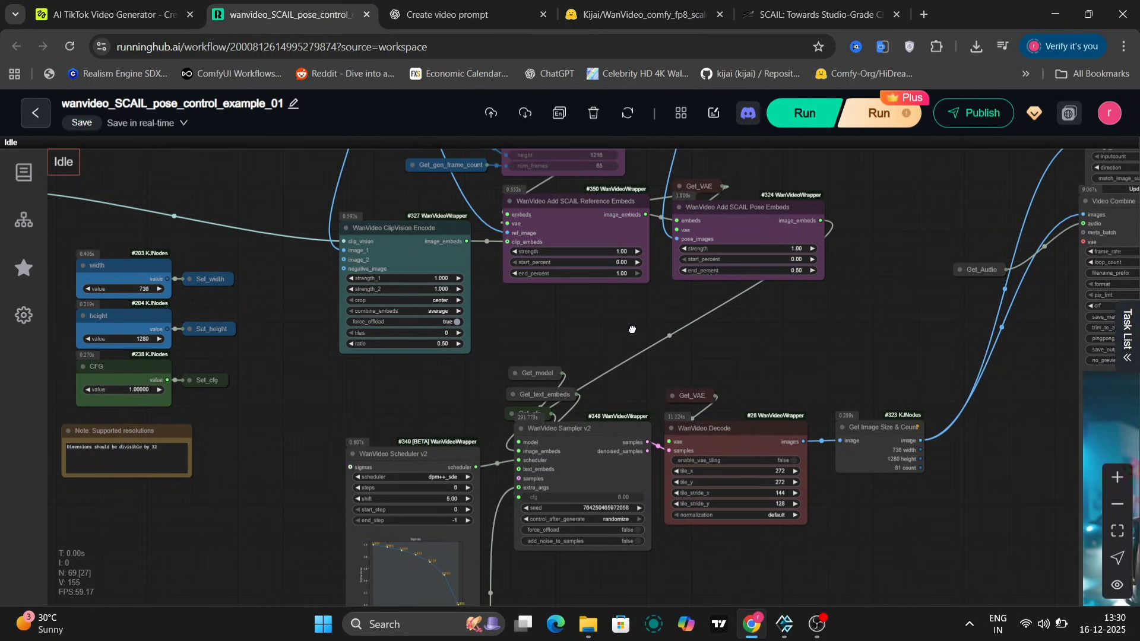
drag(632, 329, 587, 545)
drag(568, 468, 518, 305)
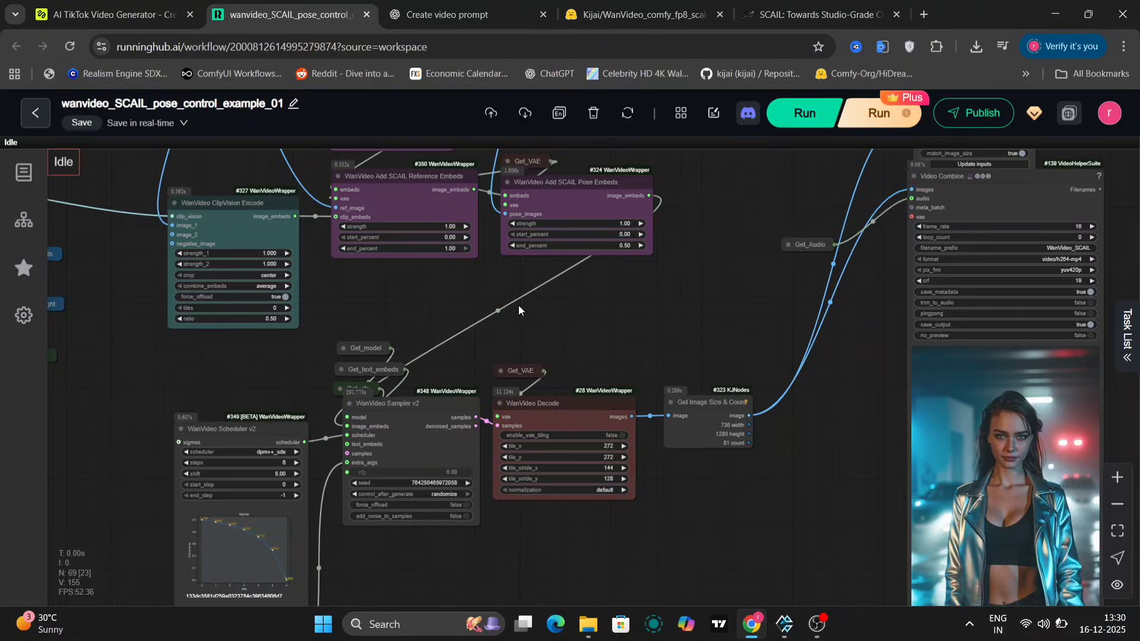
scroll(742, 329, up, 5)
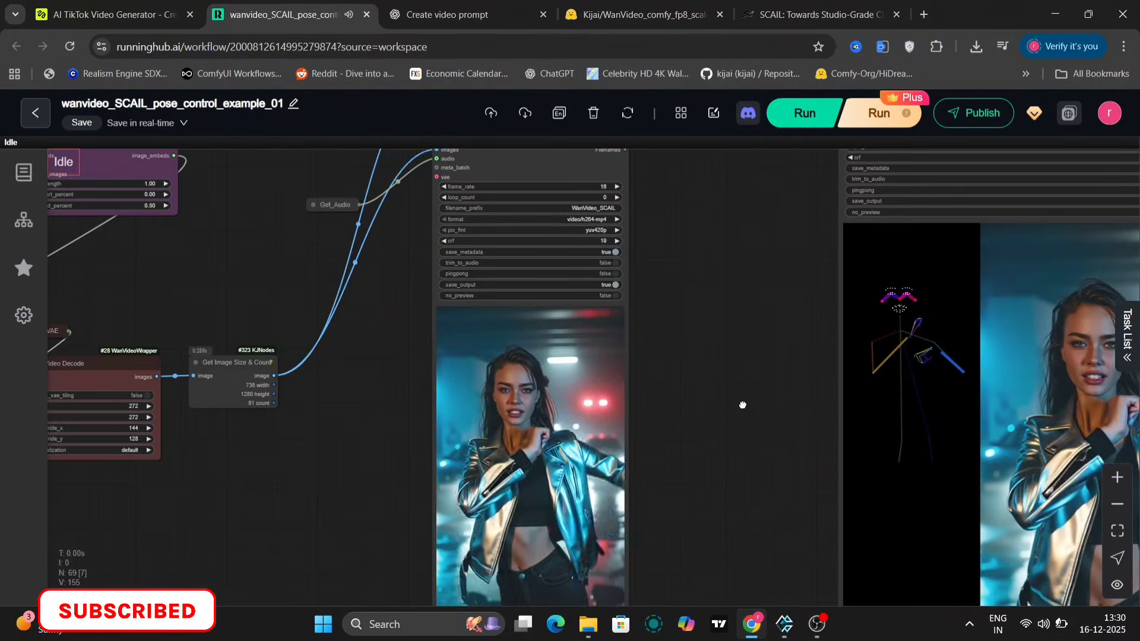
drag(741, 402, 368, 320)
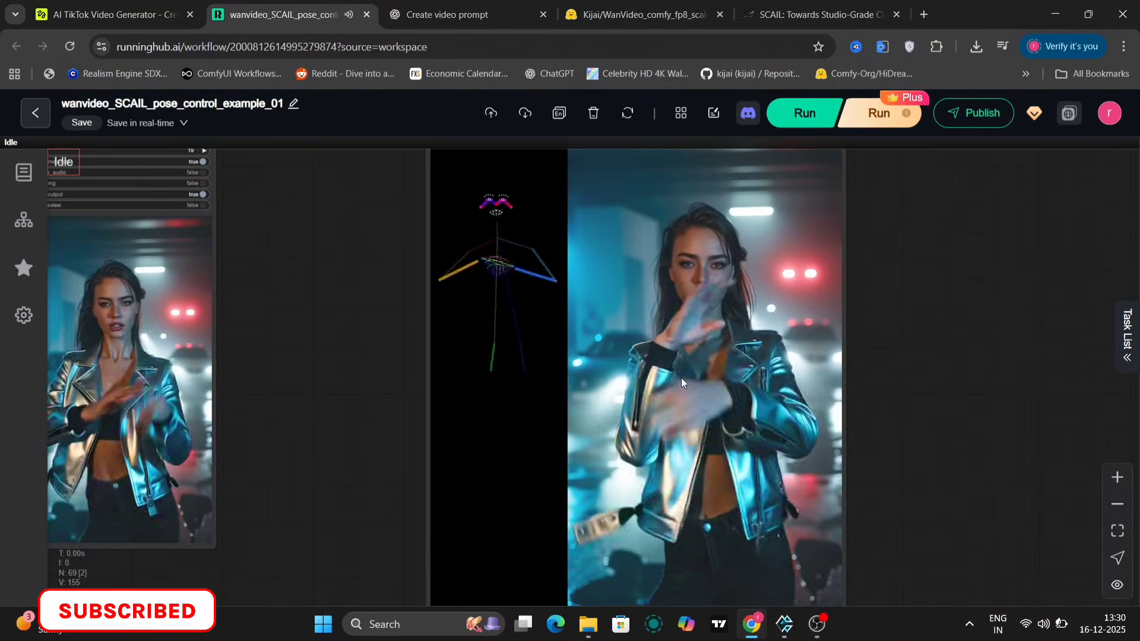
scroll(681, 378, down, 4)
scroll(682, 378, up, 6)
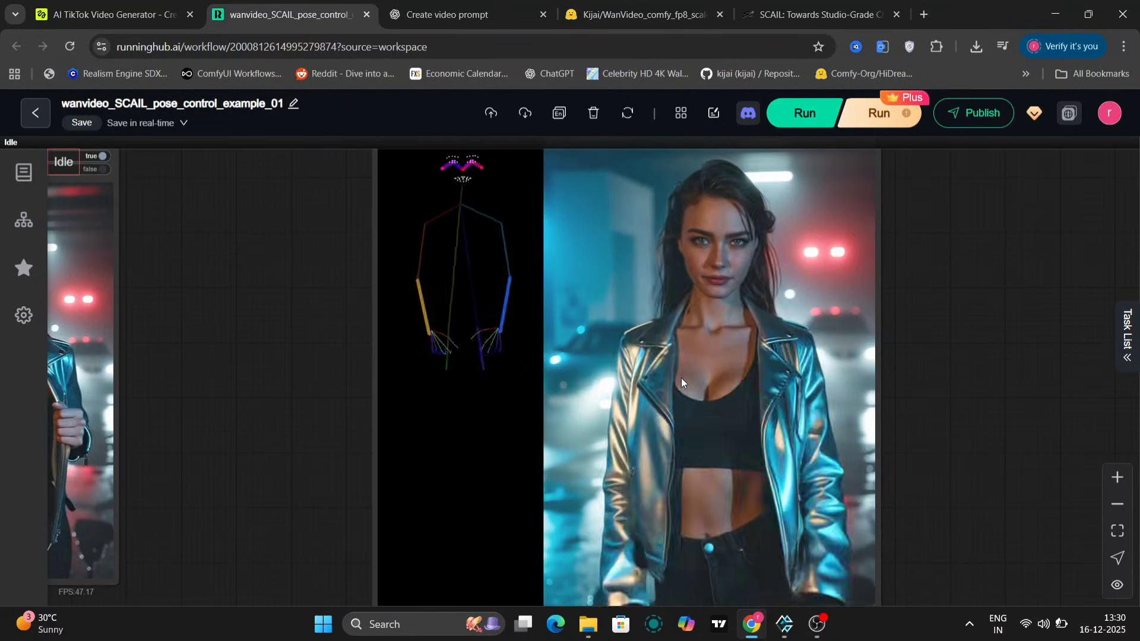
drag(247, 420, 780, 454)
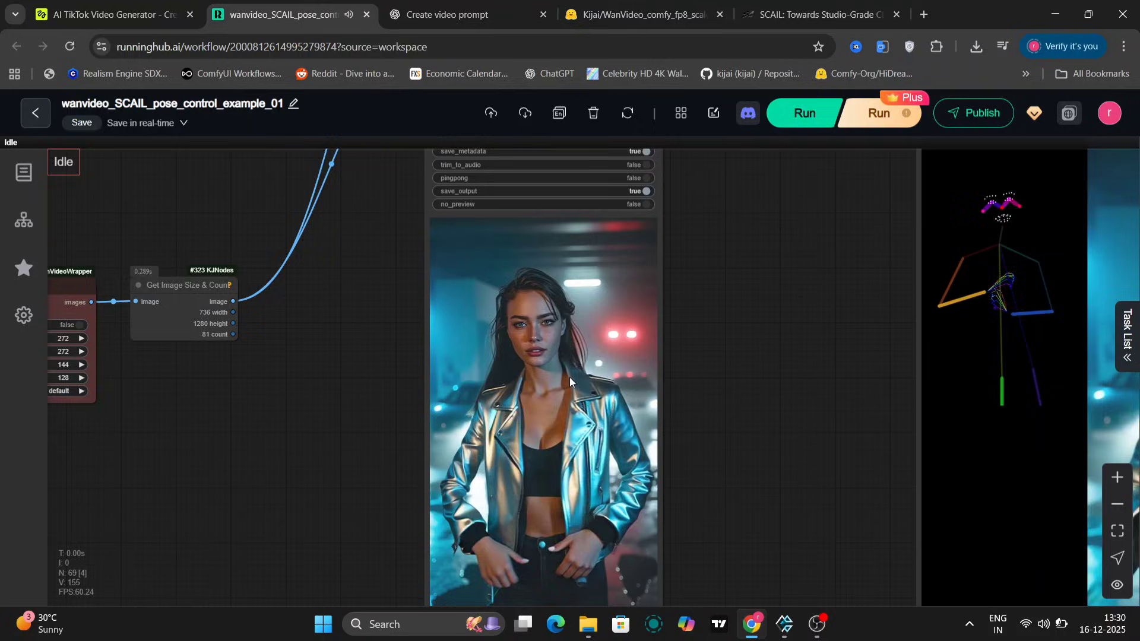
scroll(633, 308, up, 8)
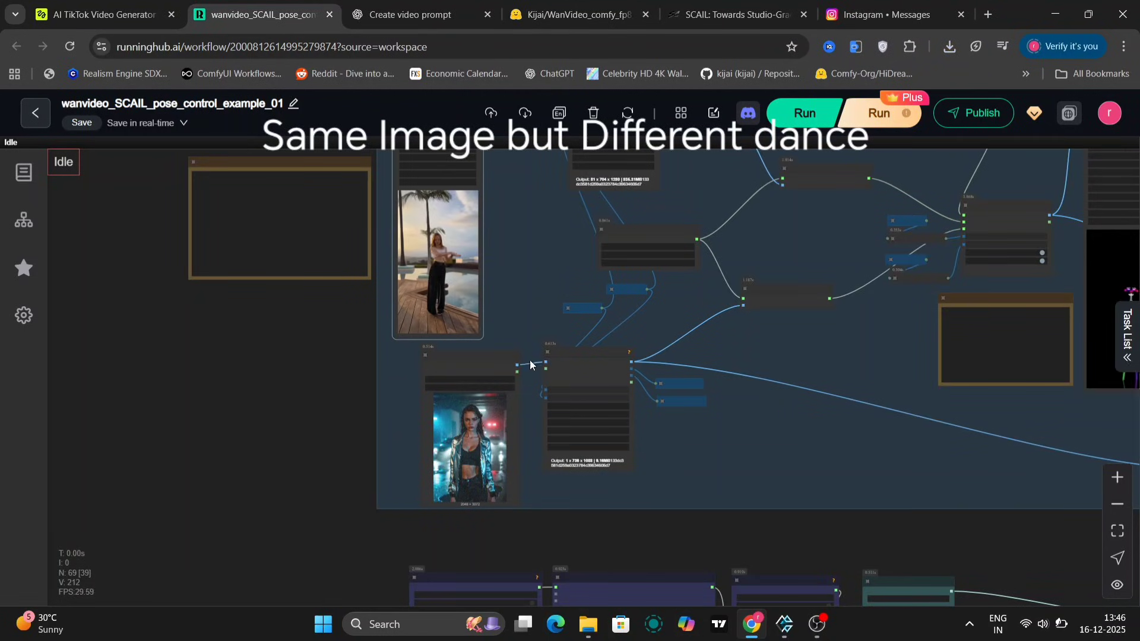
scroll(522, 425, up, 6)
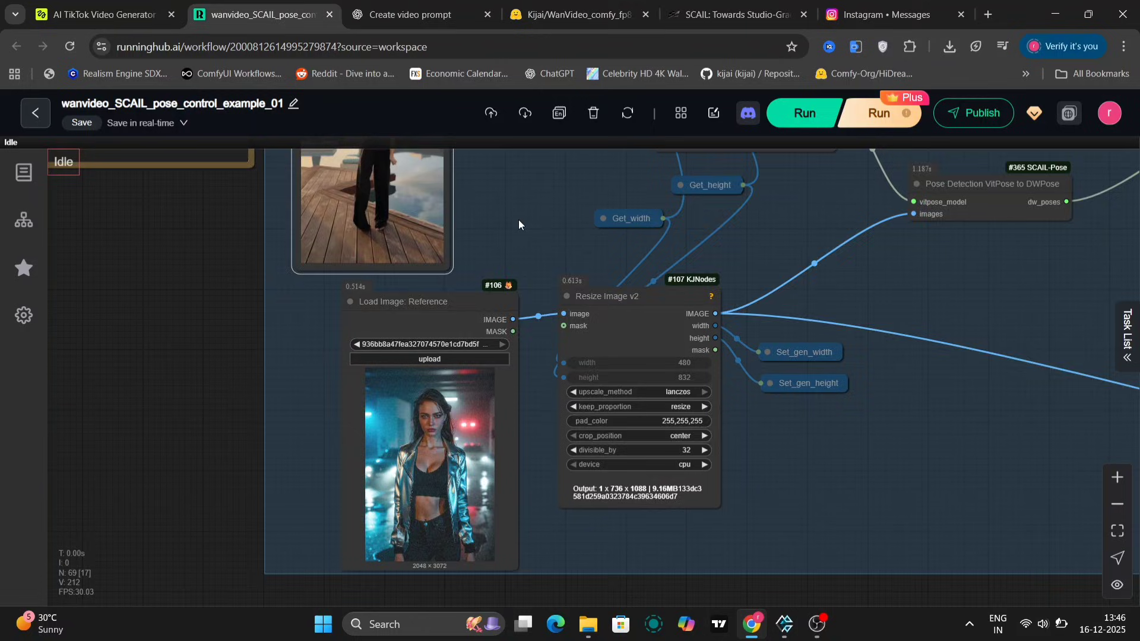
drag(519, 219, 515, 458)
scroll(539, 421, up, 3)
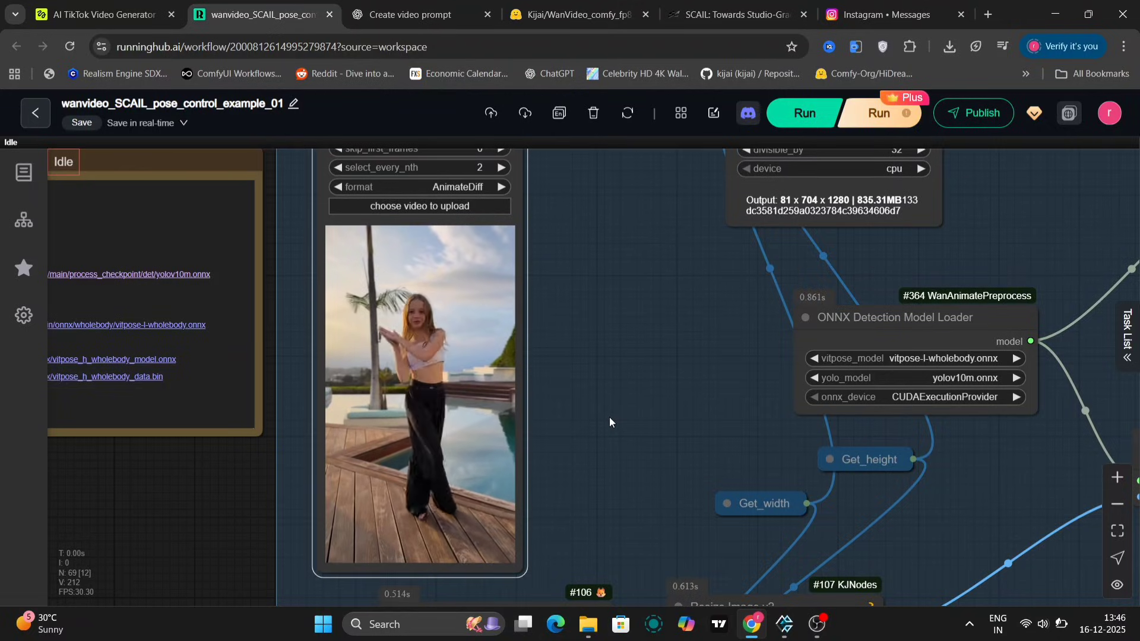
scroll(609, 417, down, 5)
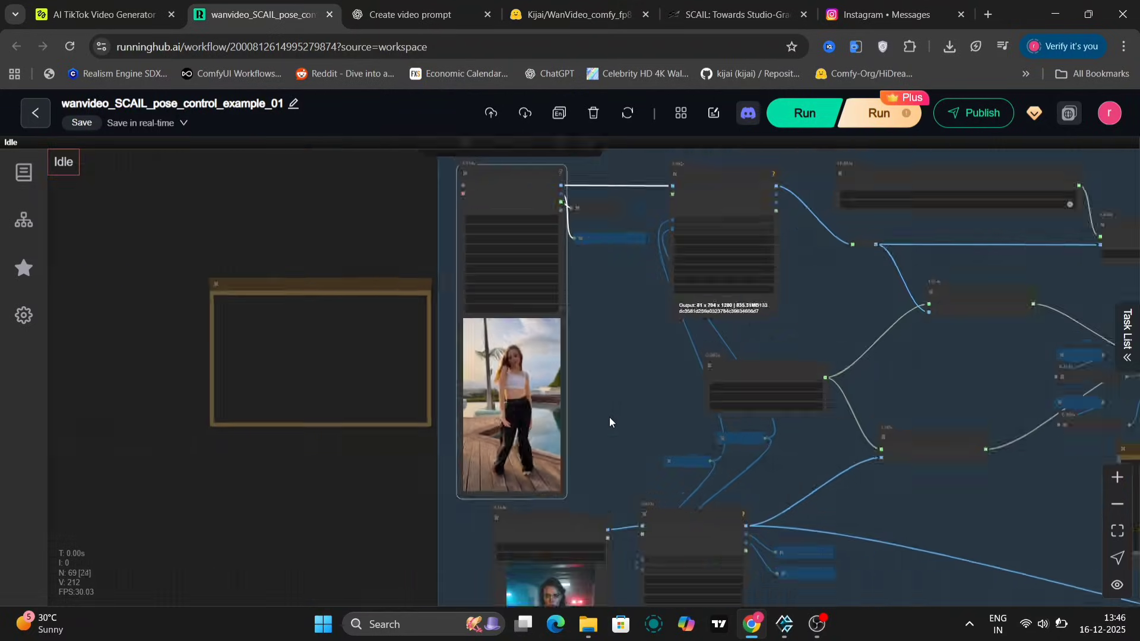
scroll(341, 218, up, 5)
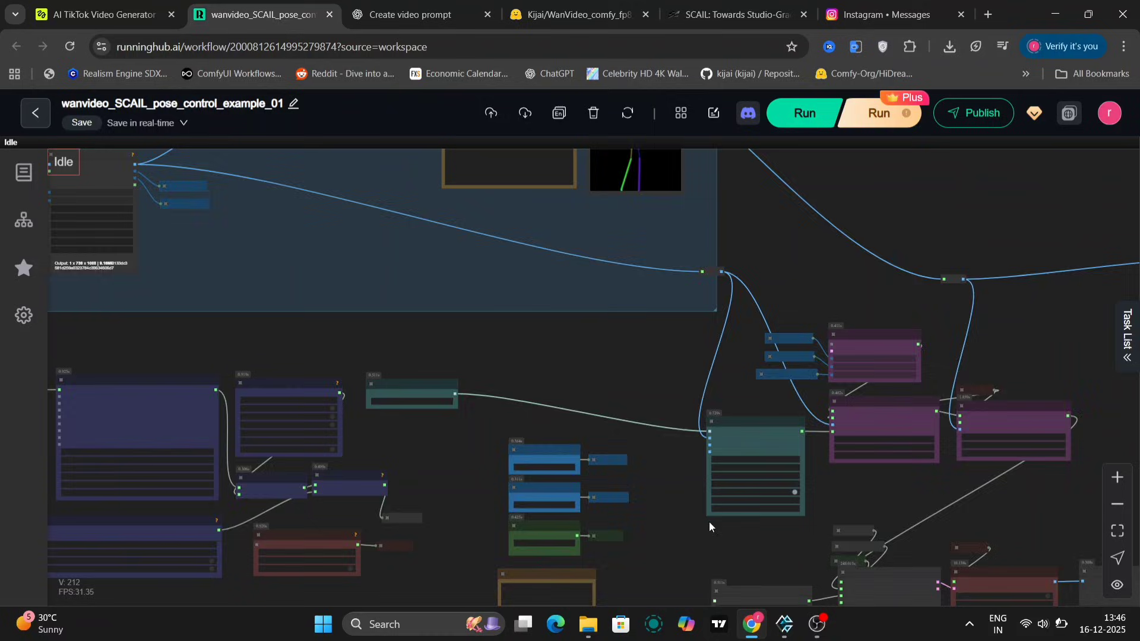
drag(709, 521, 464, 186)
drag(766, 311, 360, 415)
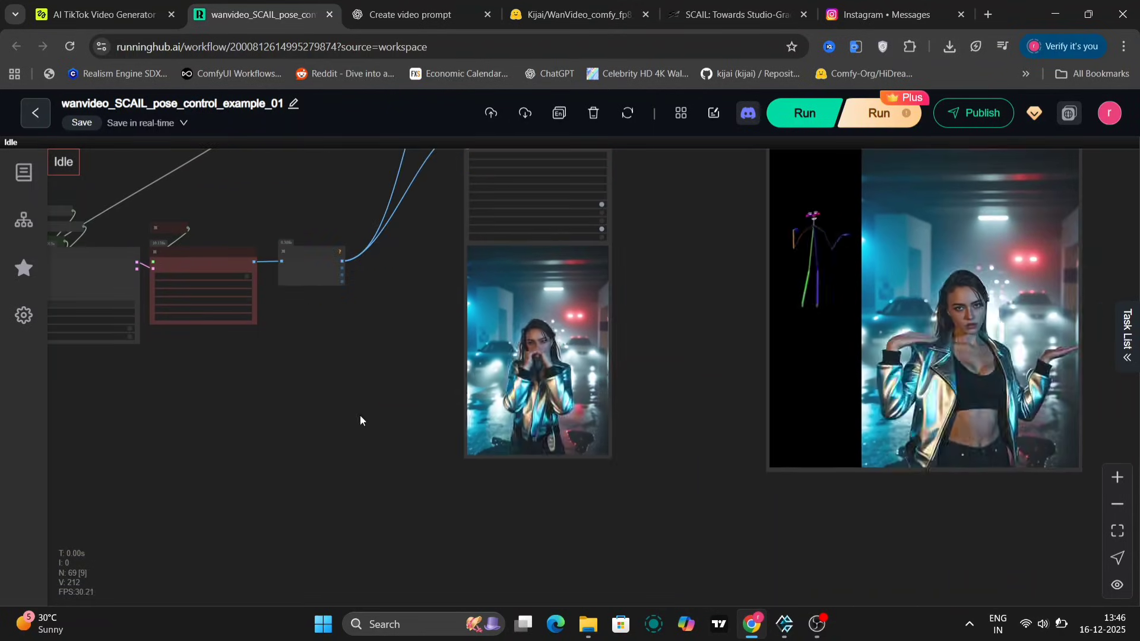
scroll(675, 358, up, 3)
drag(675, 358, 722, 355)
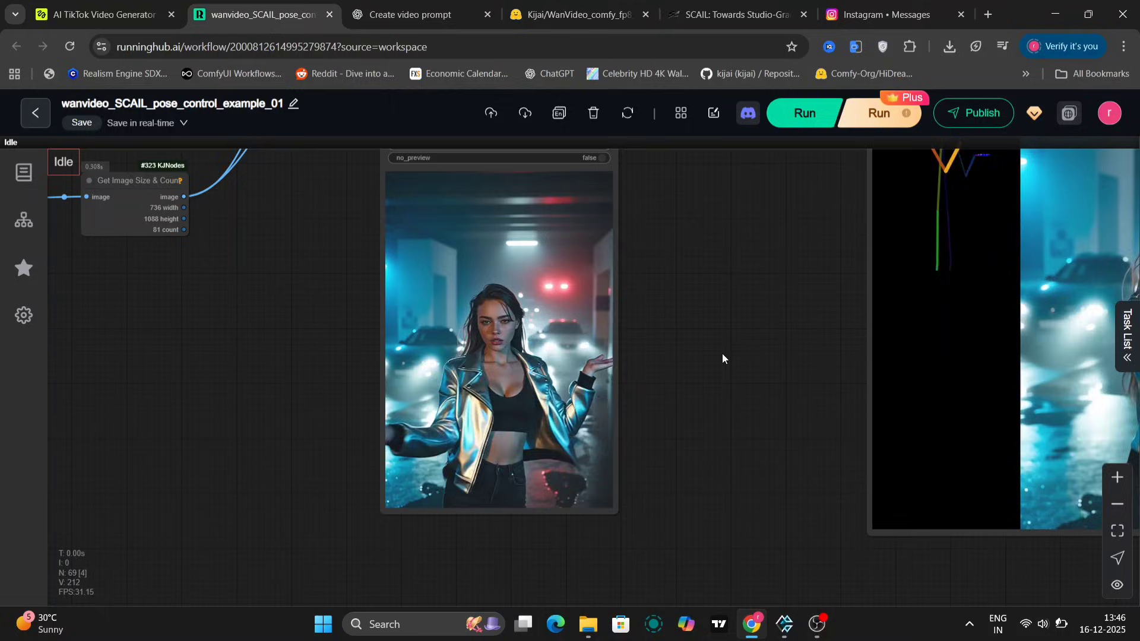
drag(722, 354, 814, 499)
scroll(735, 397, down, 3)
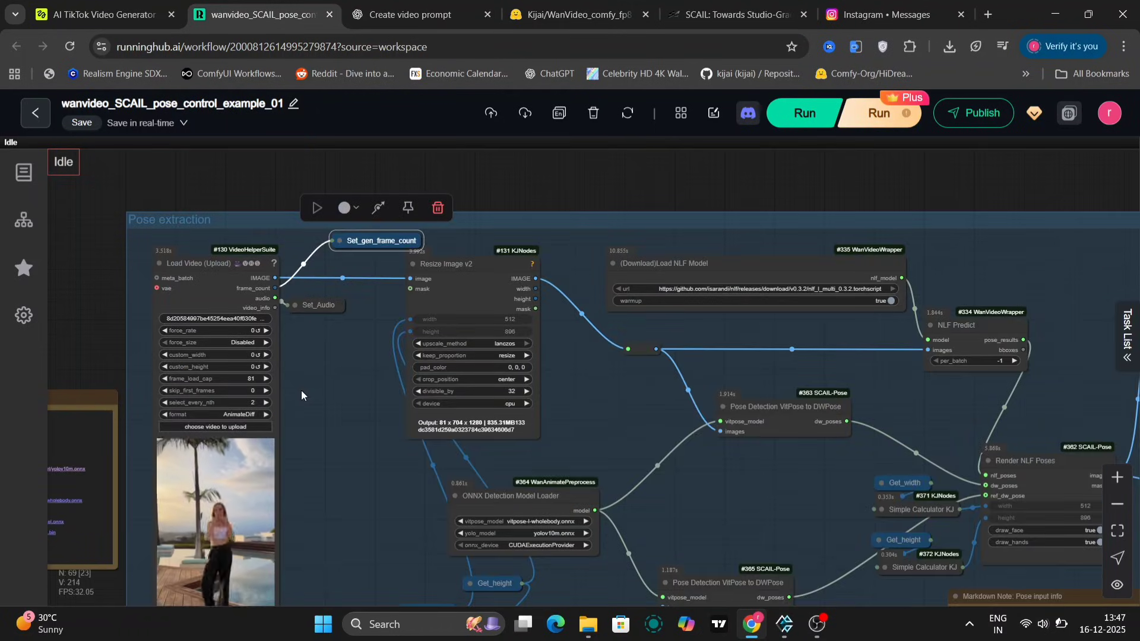
Step: Raise the Load Video frame_load_cap from 81 to 121 and run the workflow again
scroll(301, 390, up, 3)
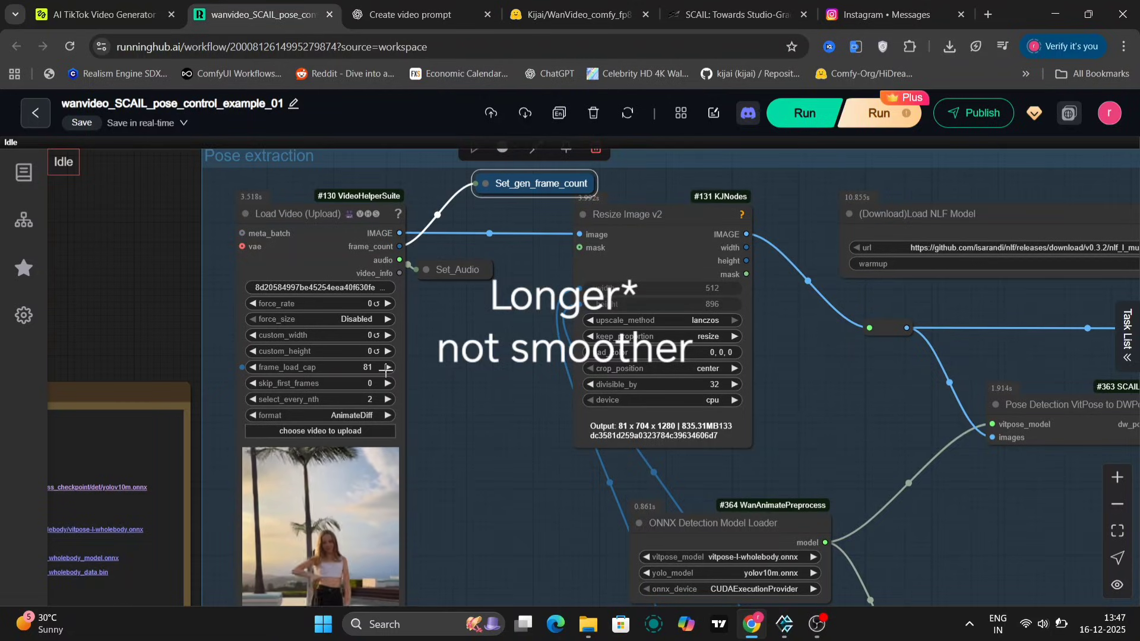
click(387, 369)
click(386, 368)
click(387, 368)
click(387, 368)
click(386, 368)
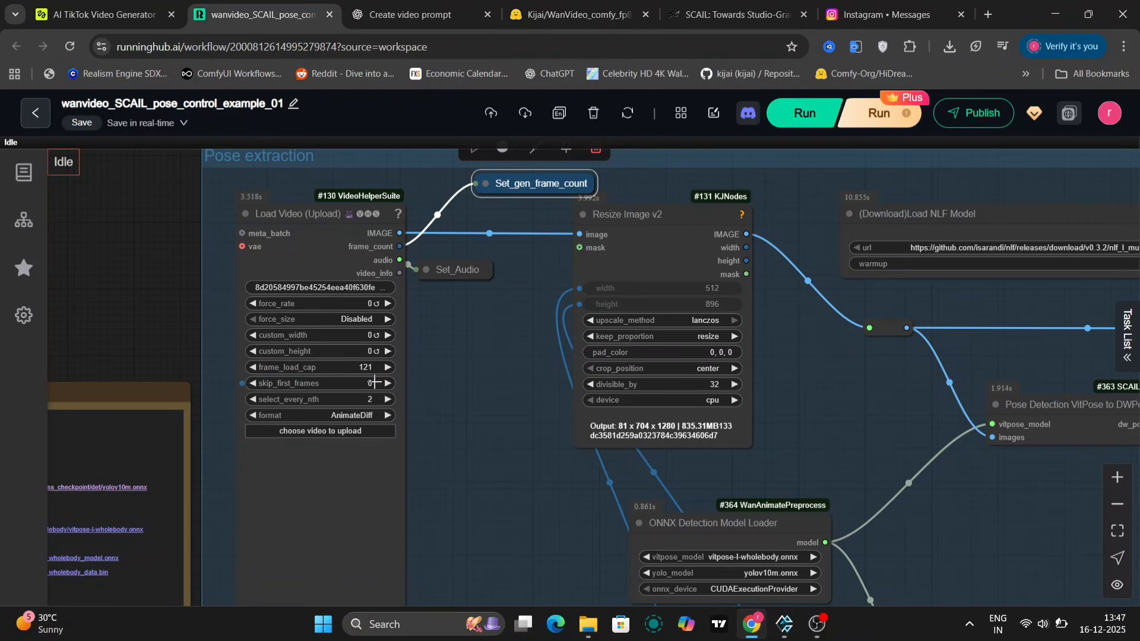
click(879, 113)
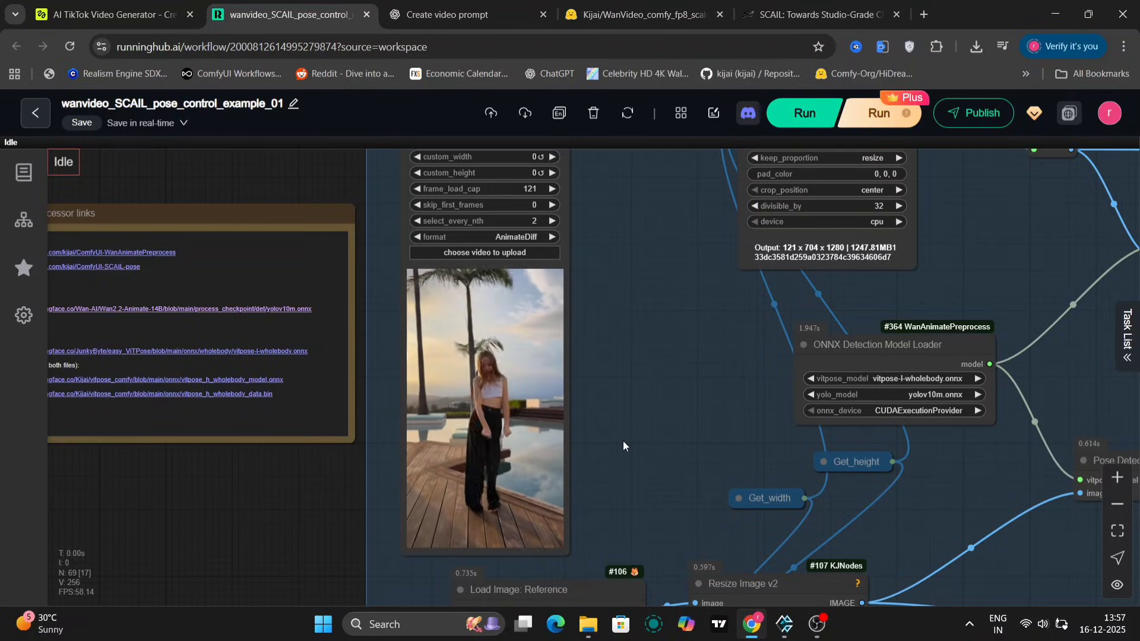
scroll(622, 441, down, 5)
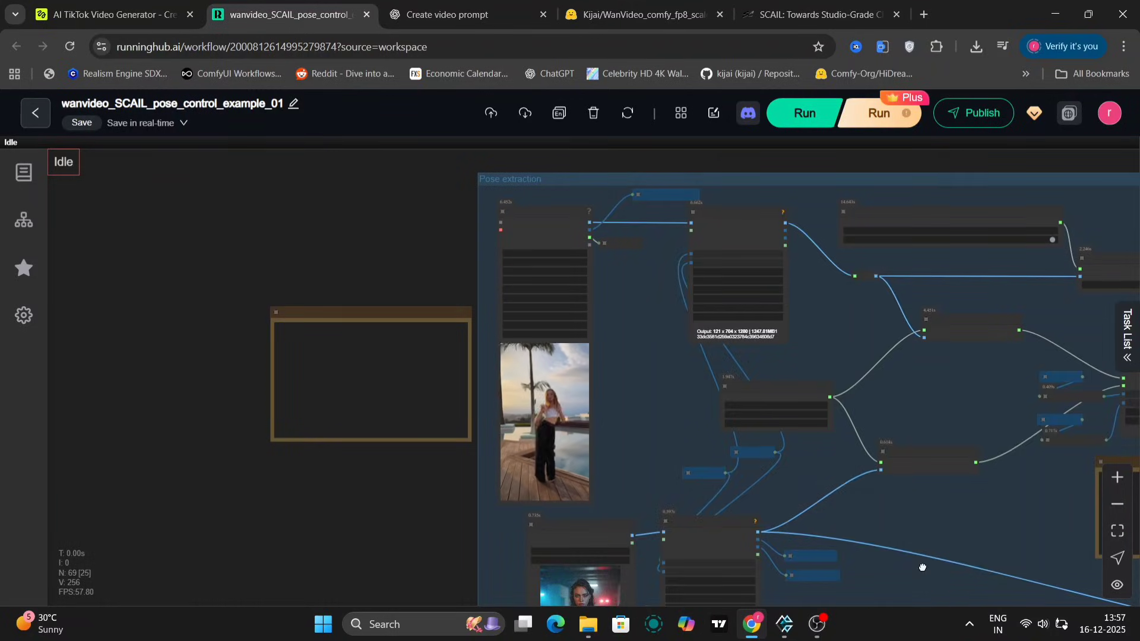
scroll(674, 423, down, 10)
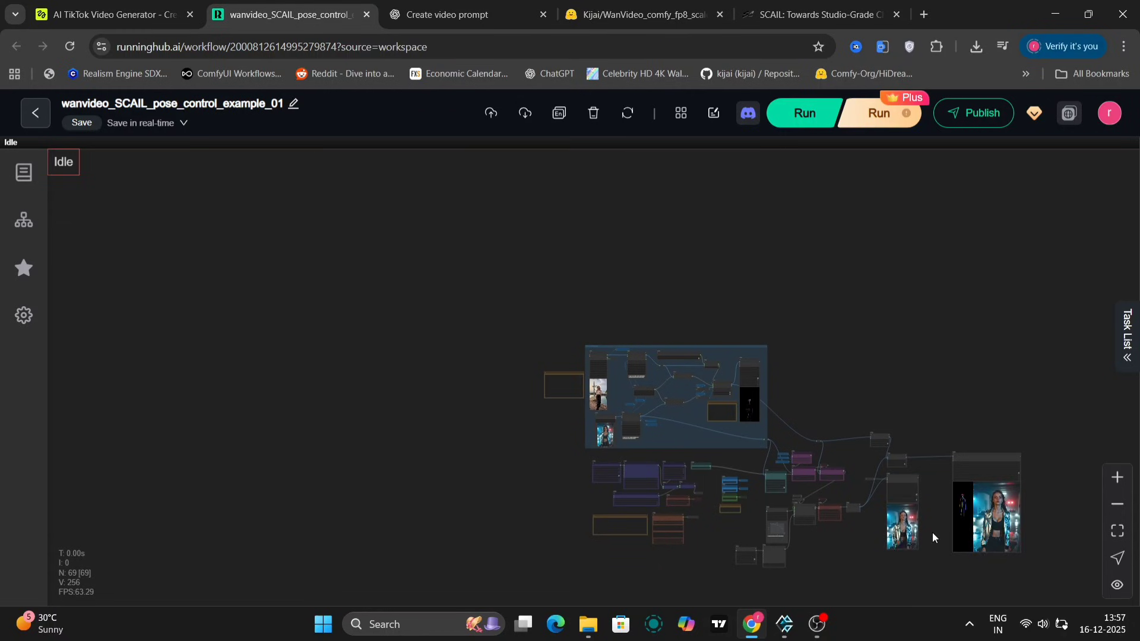
scroll(932, 532, up, 10)
scroll(932, 532, down, 10)
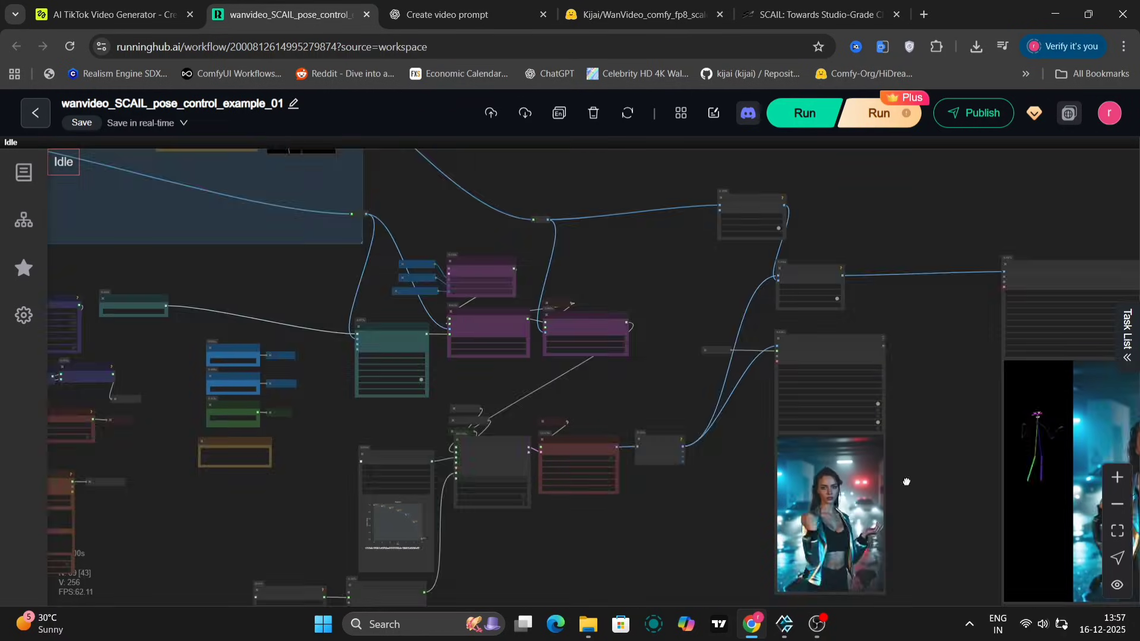
scroll(861, 361, up, 10)
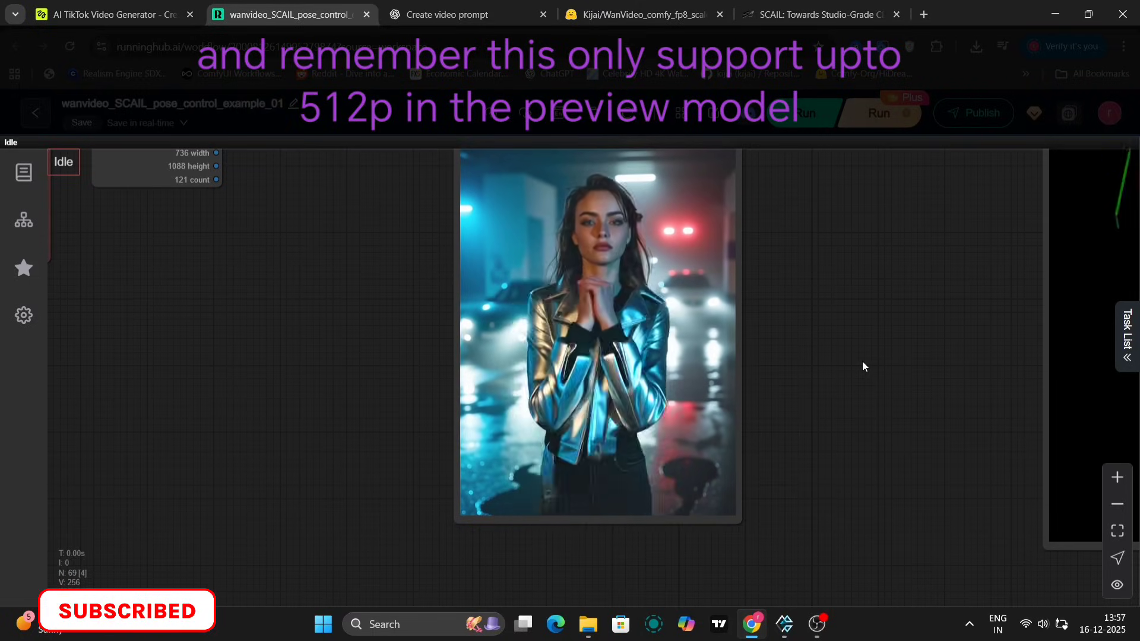
drag(861, 361, 867, 392)
scroll(867, 392, down, 4)
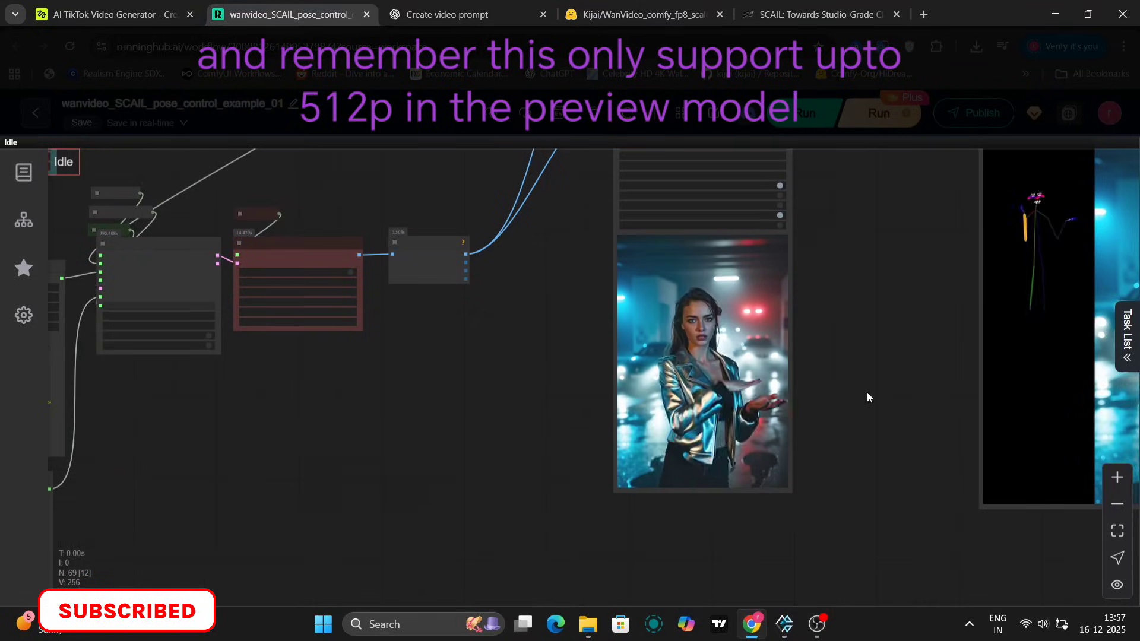
Step: Download the longer dance result as a 4.2 MB WanVideo_SCAIL MP4 and play it back in Media Player
right_click(737, 369)
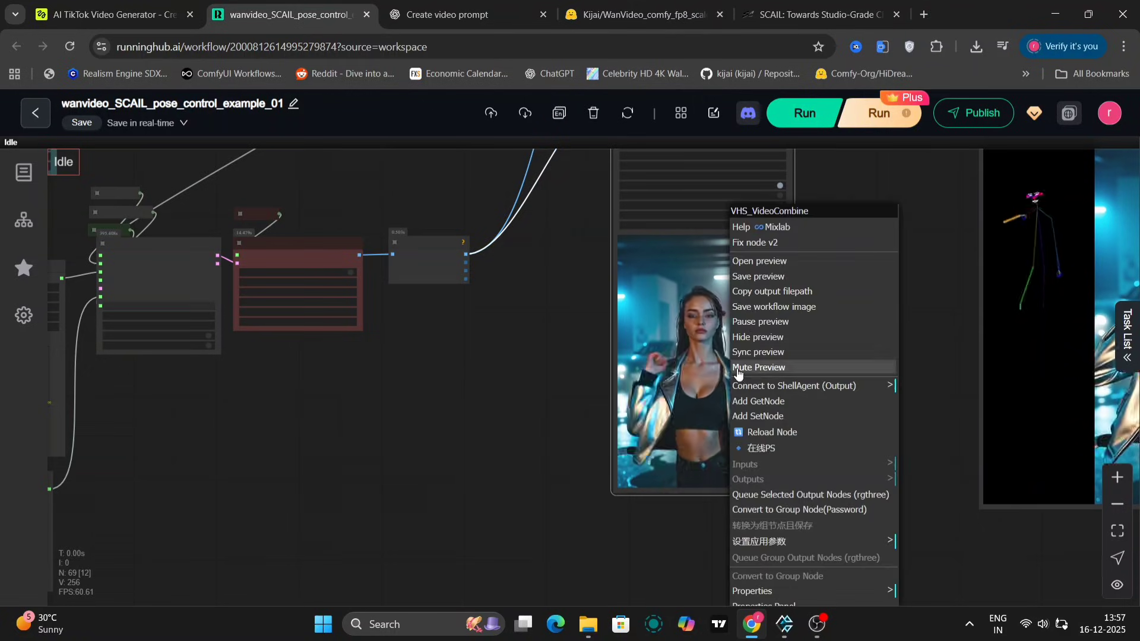
click(768, 282)
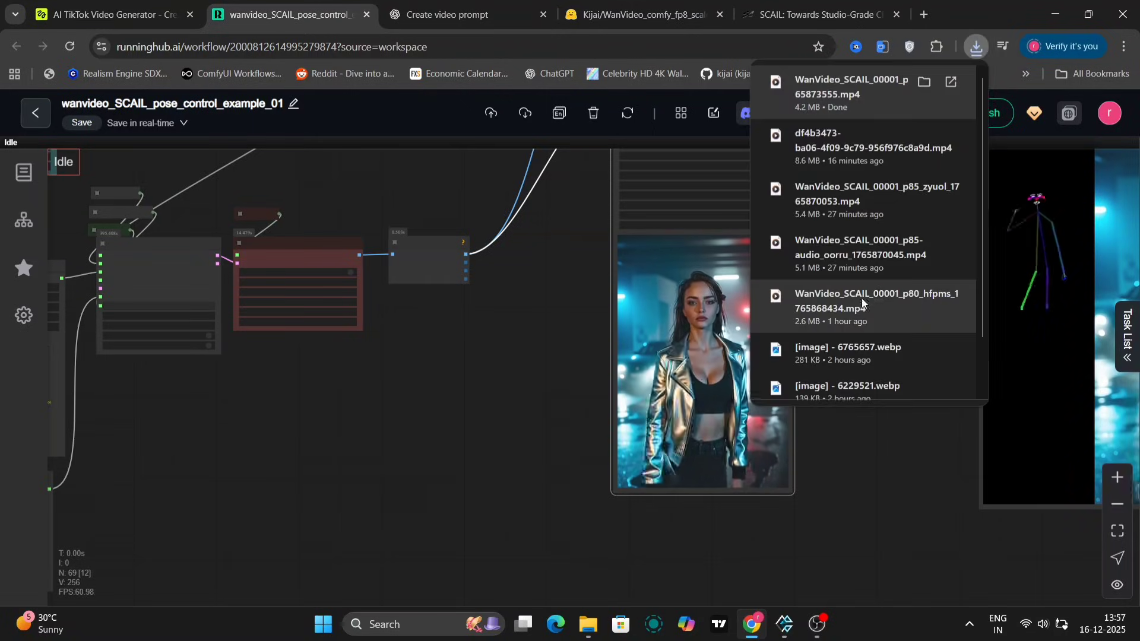
click(828, 195)
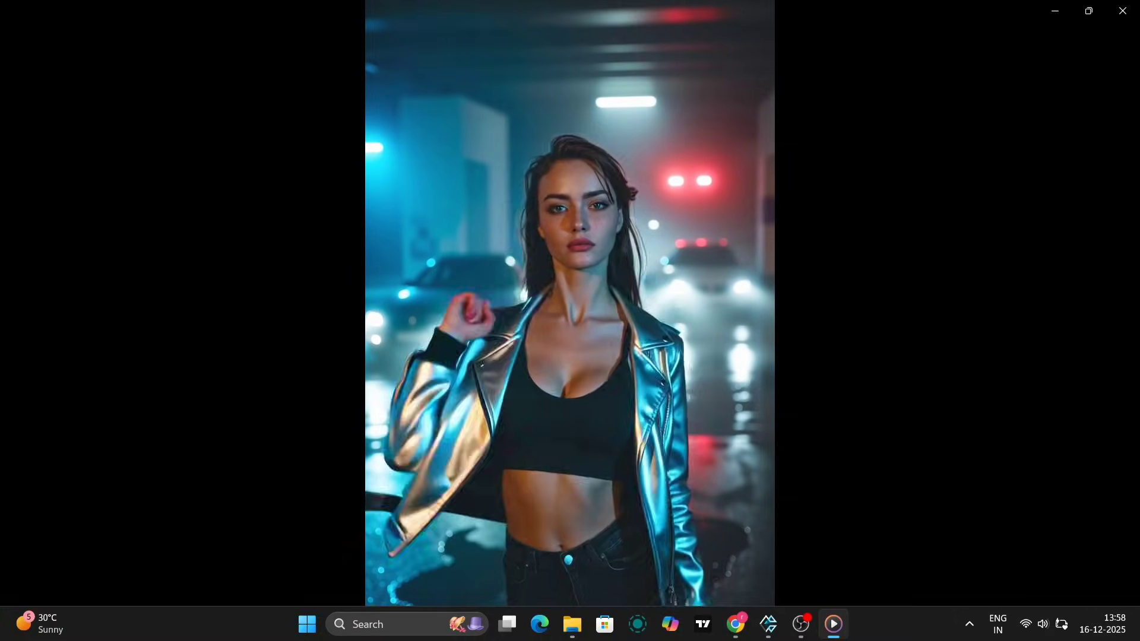
click(1122, 19)
Step: Raise the Load Video node's frame_load_cap from 121 to 315 frames
scroll(426, 373, down, 6)
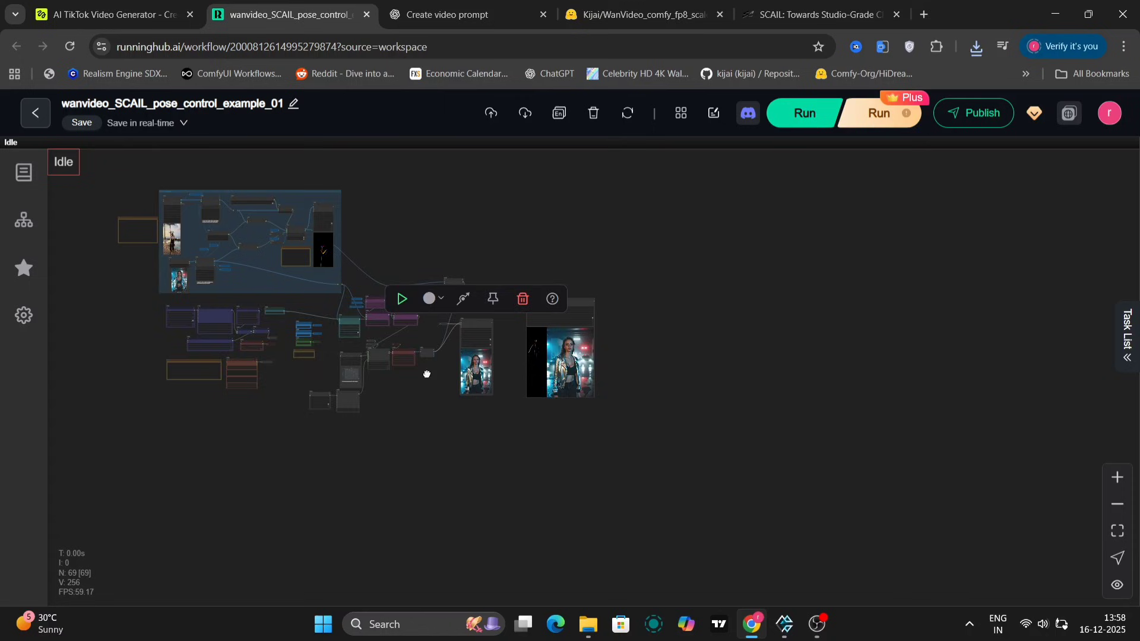
drag(426, 373, 711, 462)
scroll(471, 308, up, 10)
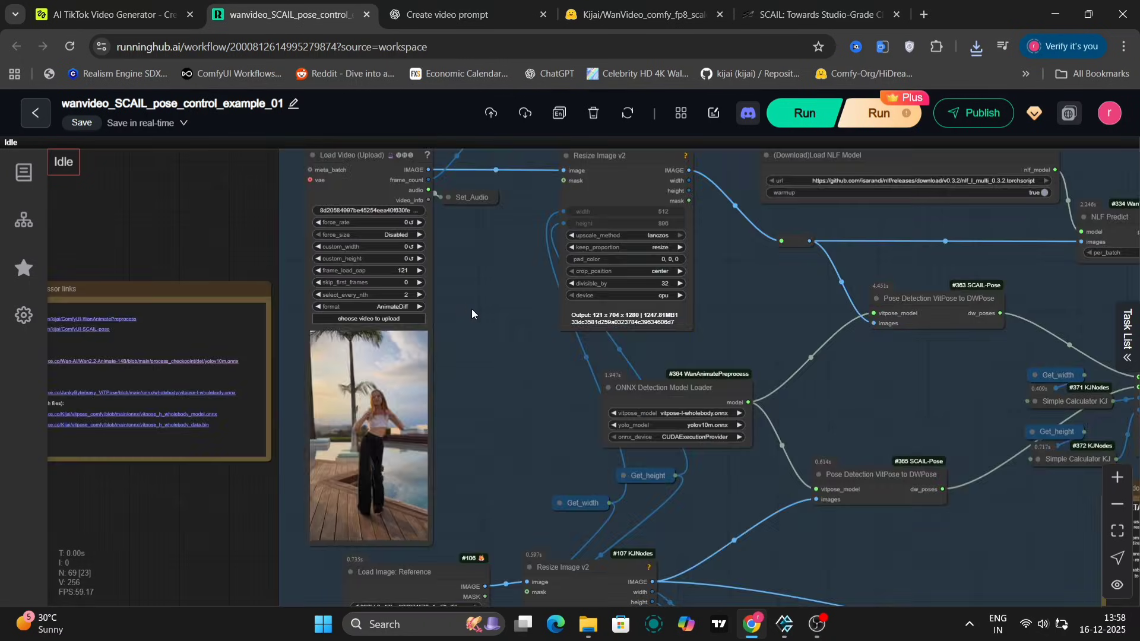
scroll(450, 286, up, 9)
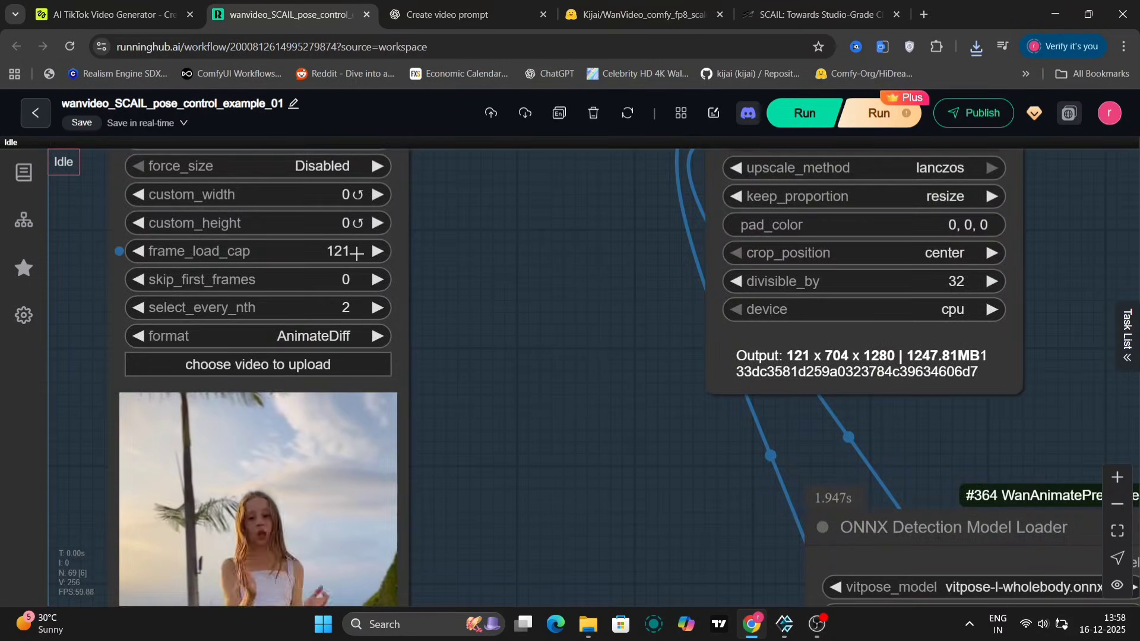
drag(344, 251, 208, 243)
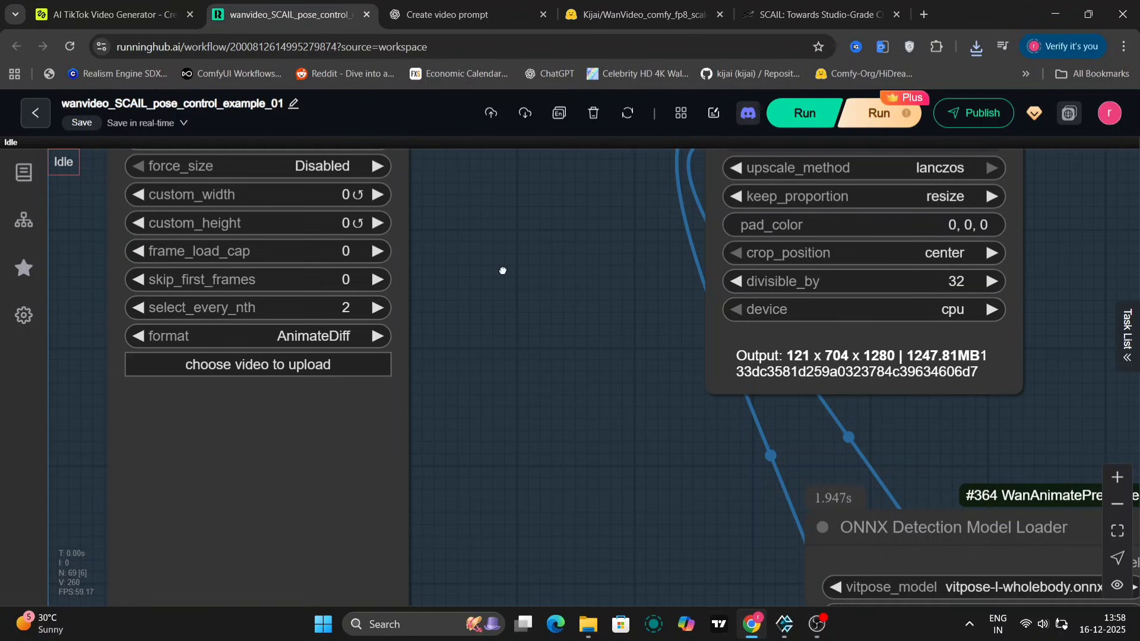
click(367, 256)
drag(340, 255, 496, 244)
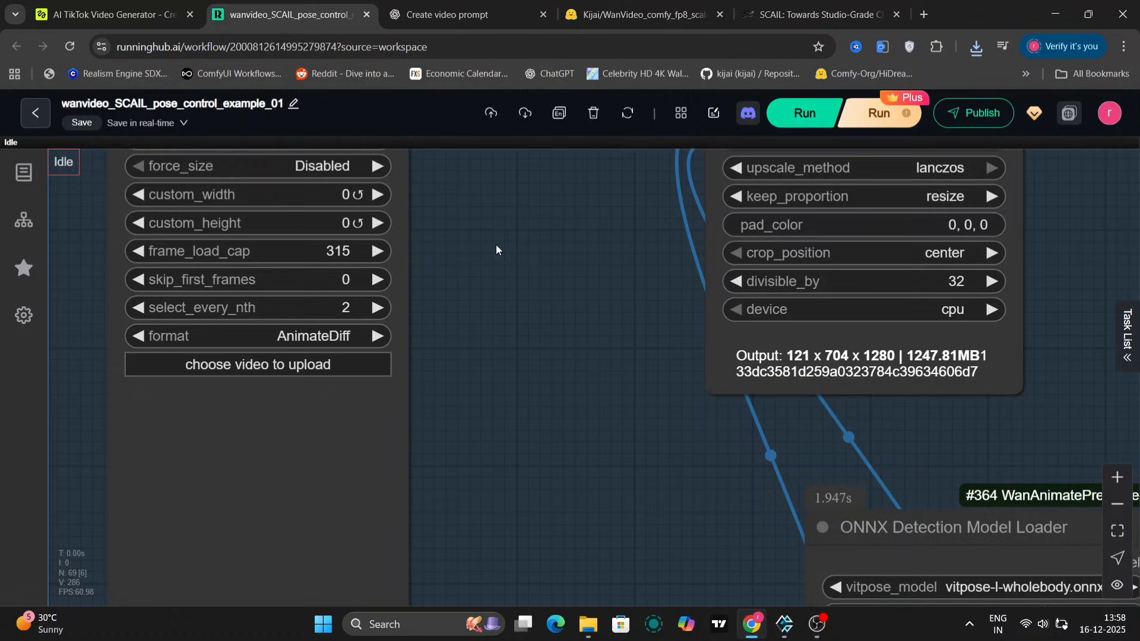